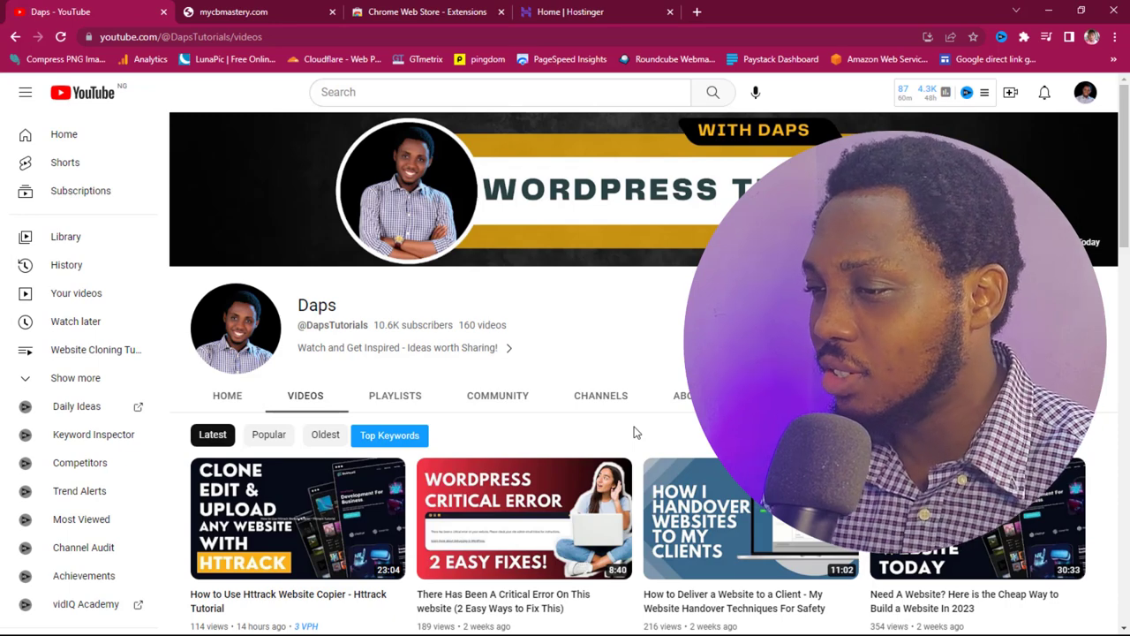
Step: Switch to the mycbmastery.com tab showing the Urban Nest site
click(228, 12)
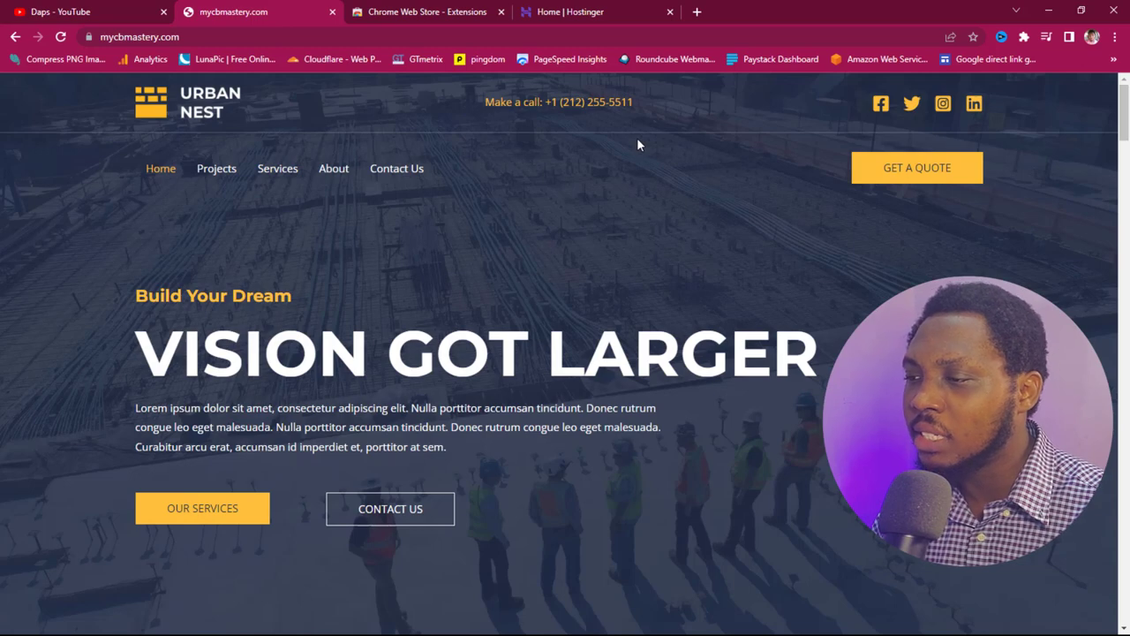
Step: Scroll through the Urban Nest homepage and back up, then go to the Chrome Web Store Extensions tab
scroll(639, 144, down, 15)
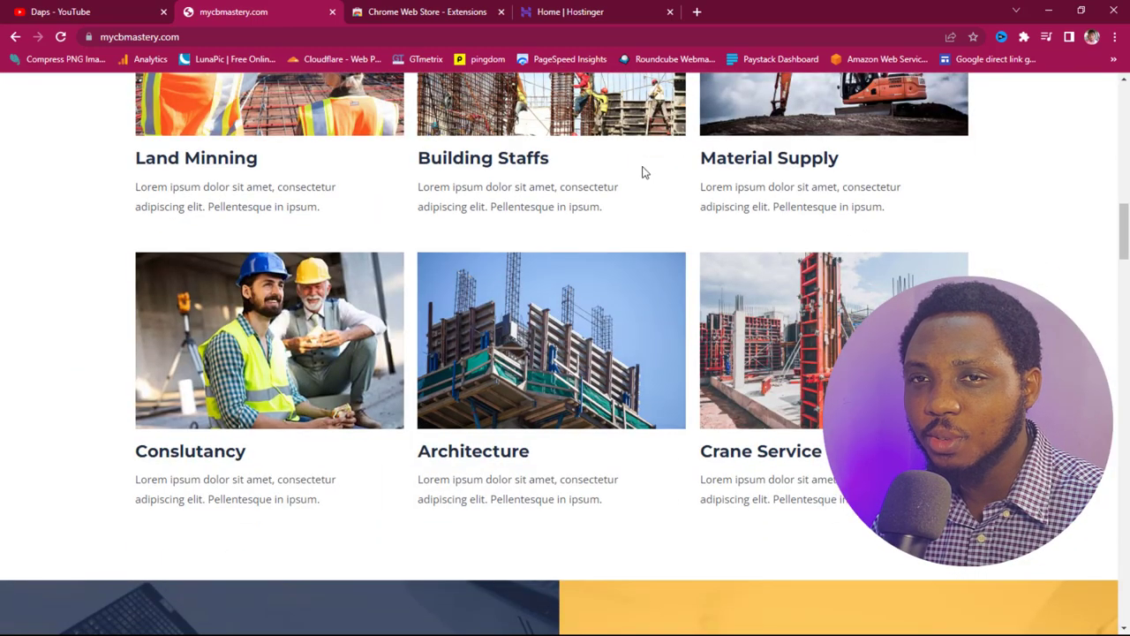
scroll(644, 172, up, 15)
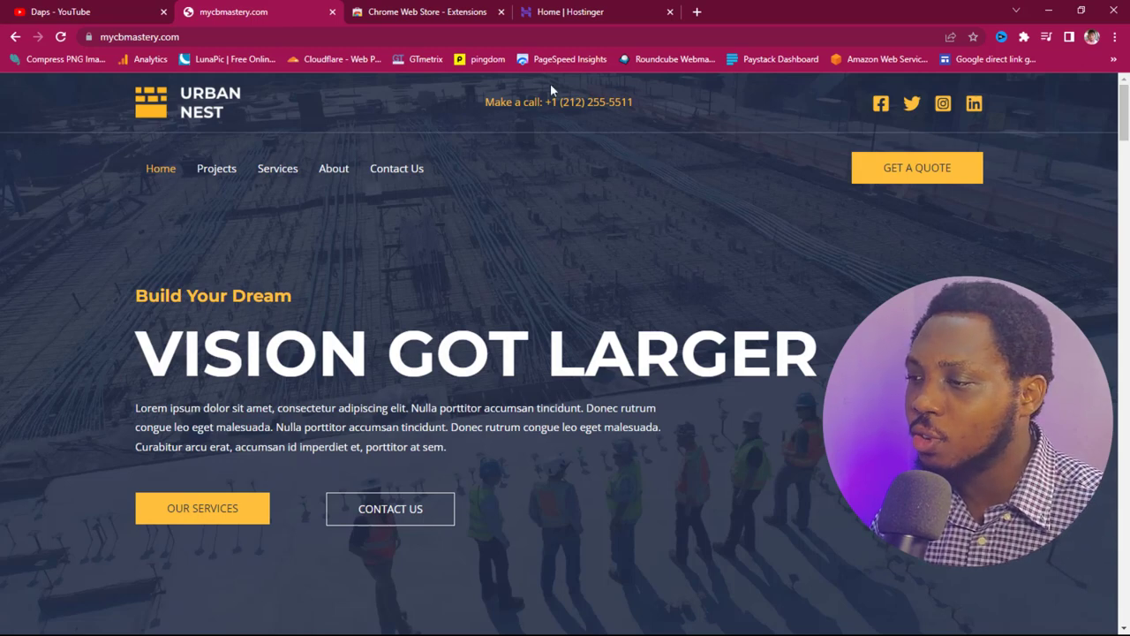
click(409, 11)
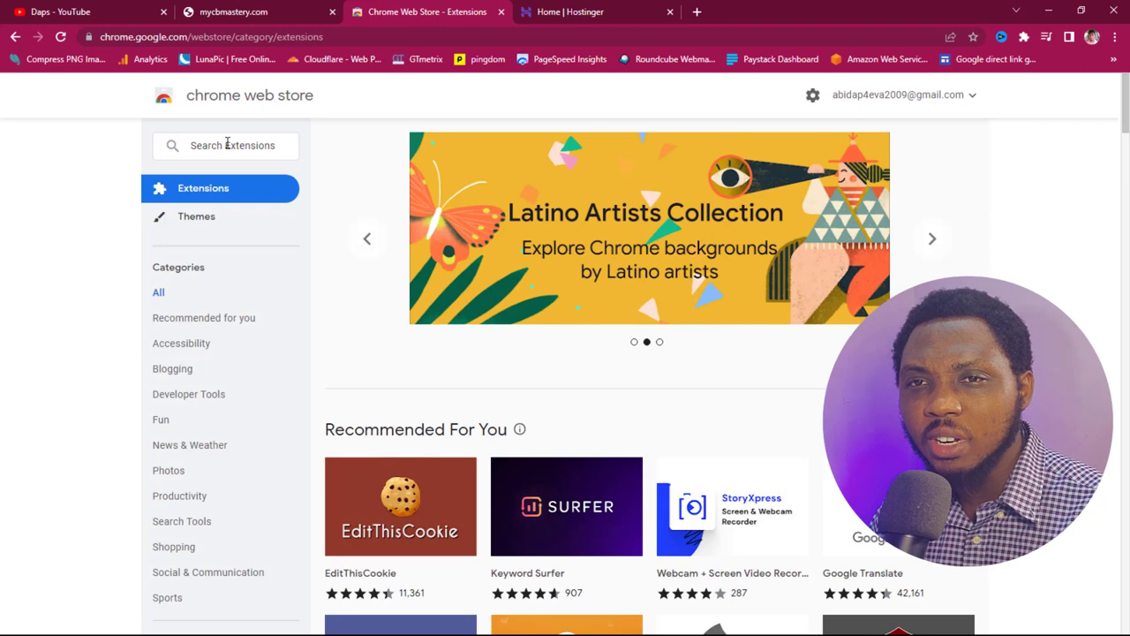
Step: Search the store for 'save all resources', add the Save All Resources extension to Chrome, and return to the site
click(227, 145)
text(save all resources)
key(Return)
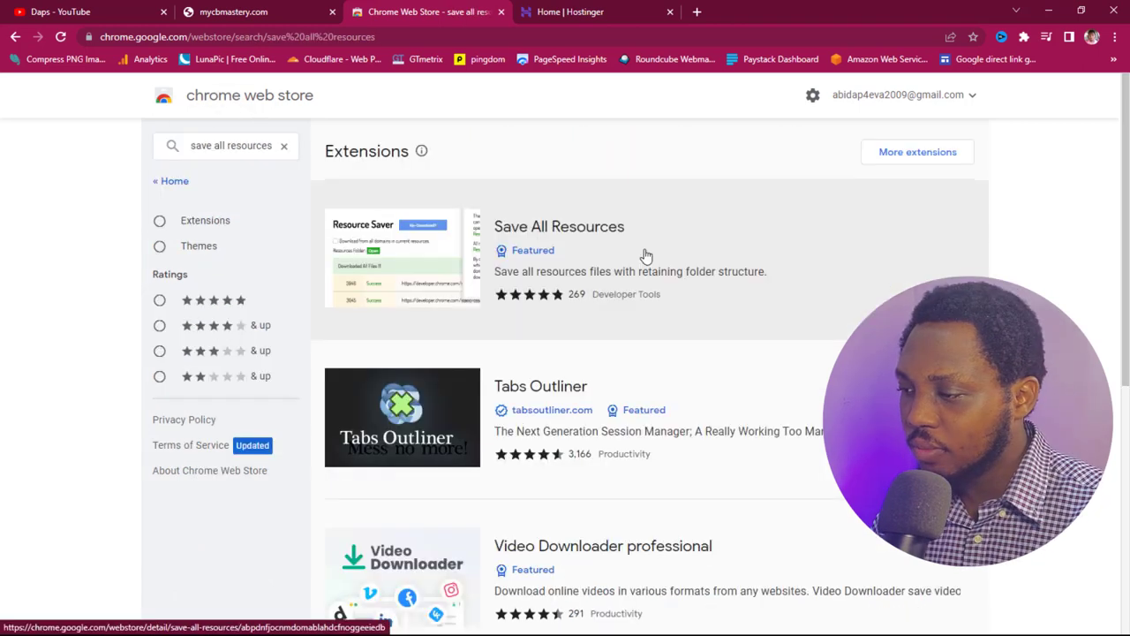
click(579, 239)
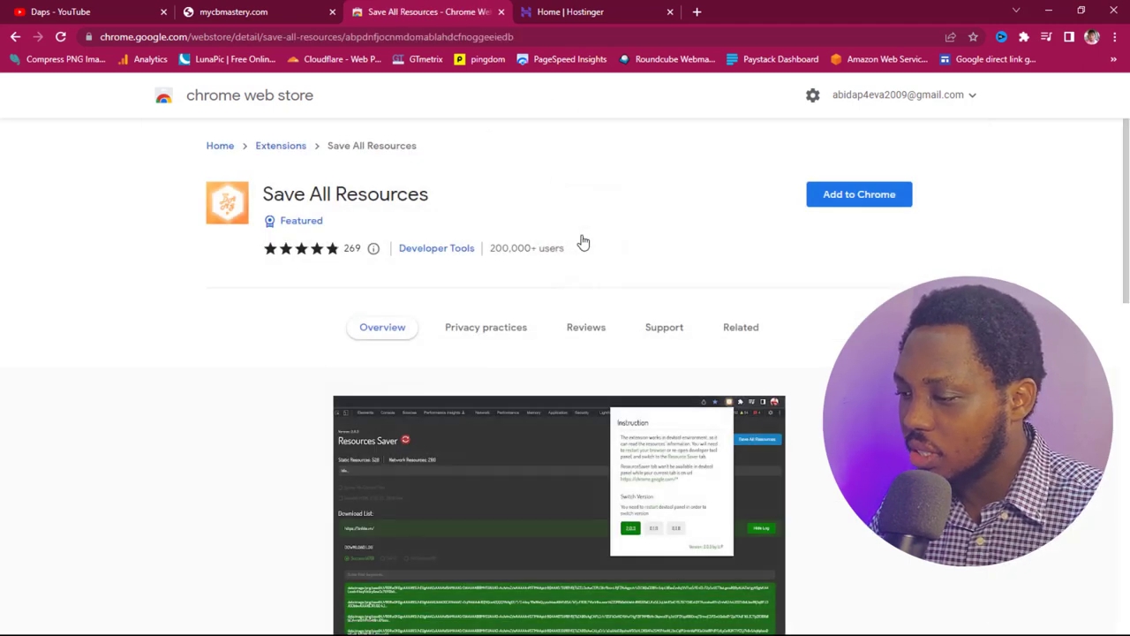
click(839, 196)
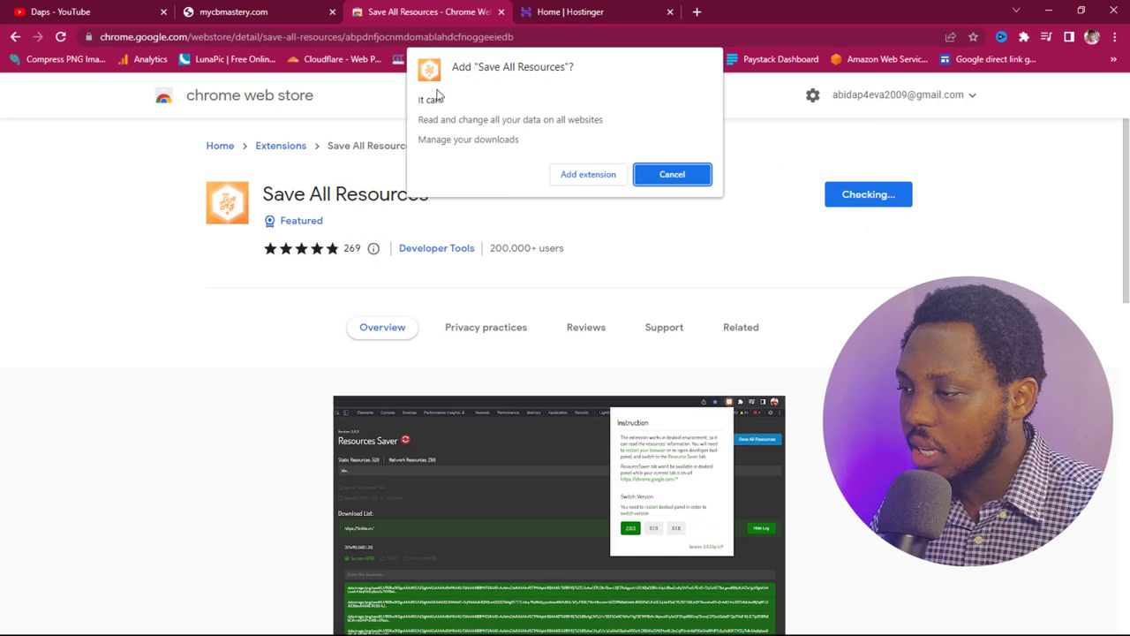
click(578, 174)
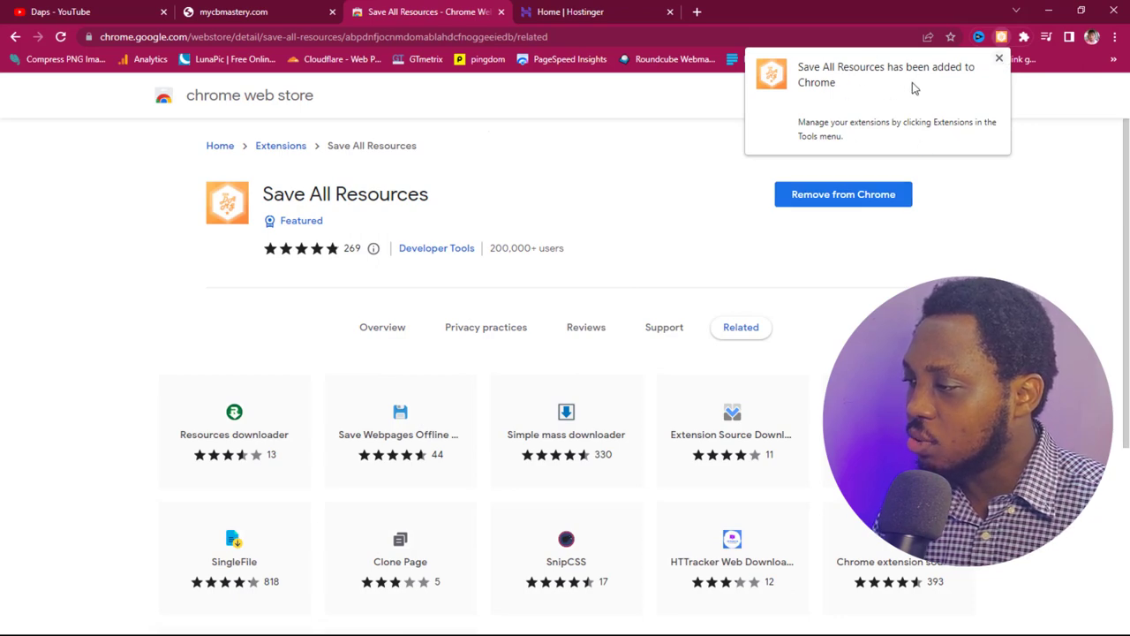
click(999, 60)
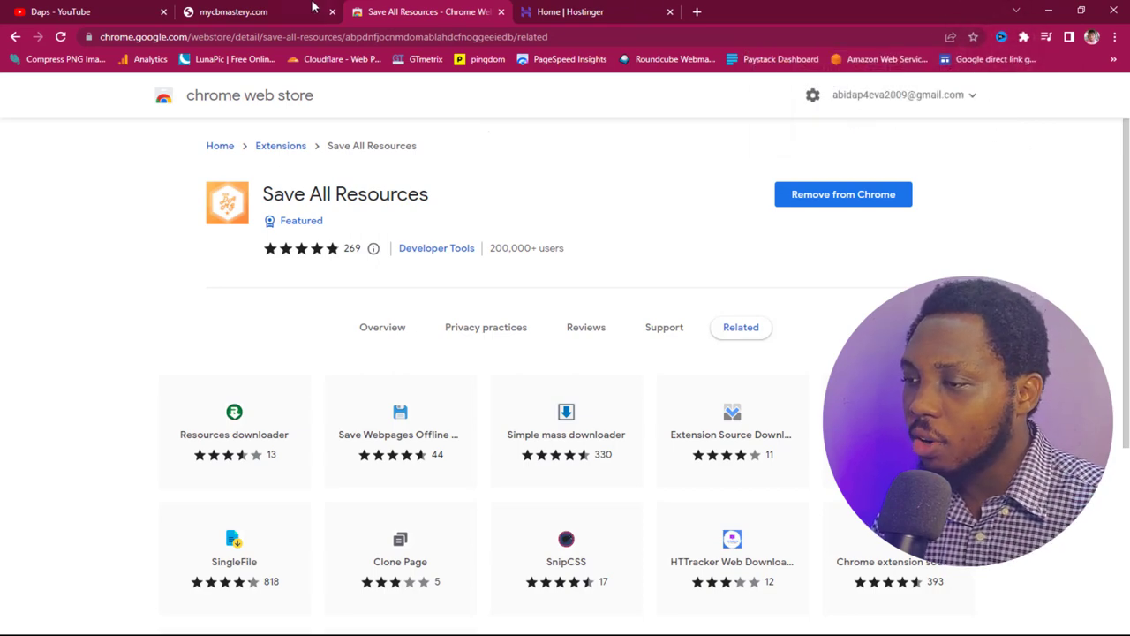
click(283, 12)
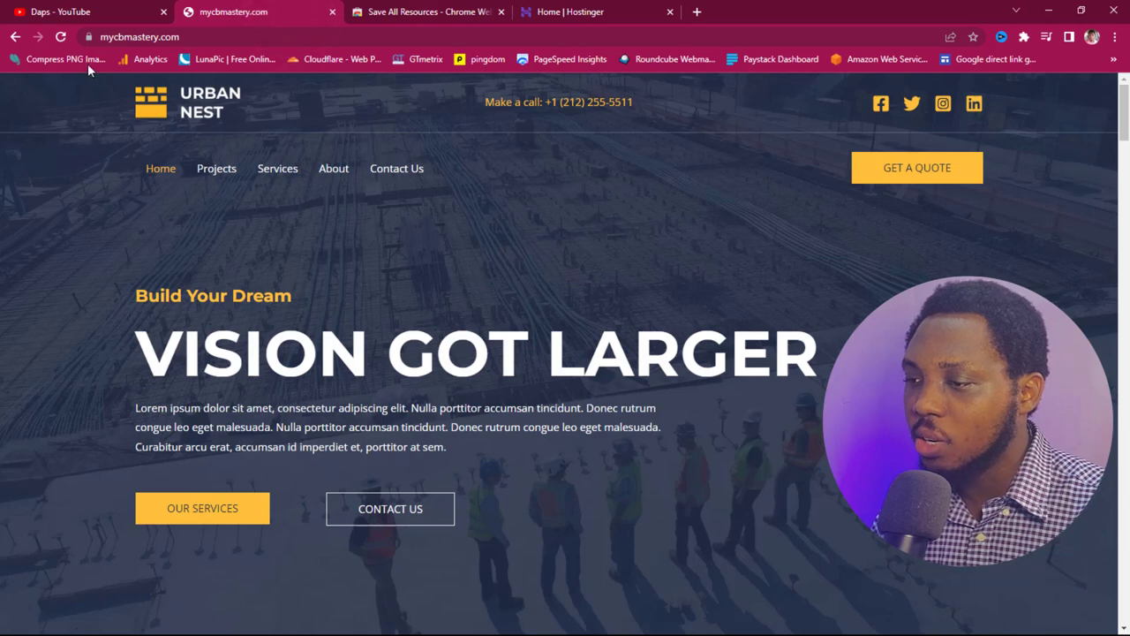
Step: Reload the Urban Nest page and open the ResourcesSaver panel in DevTools
click(60, 37)
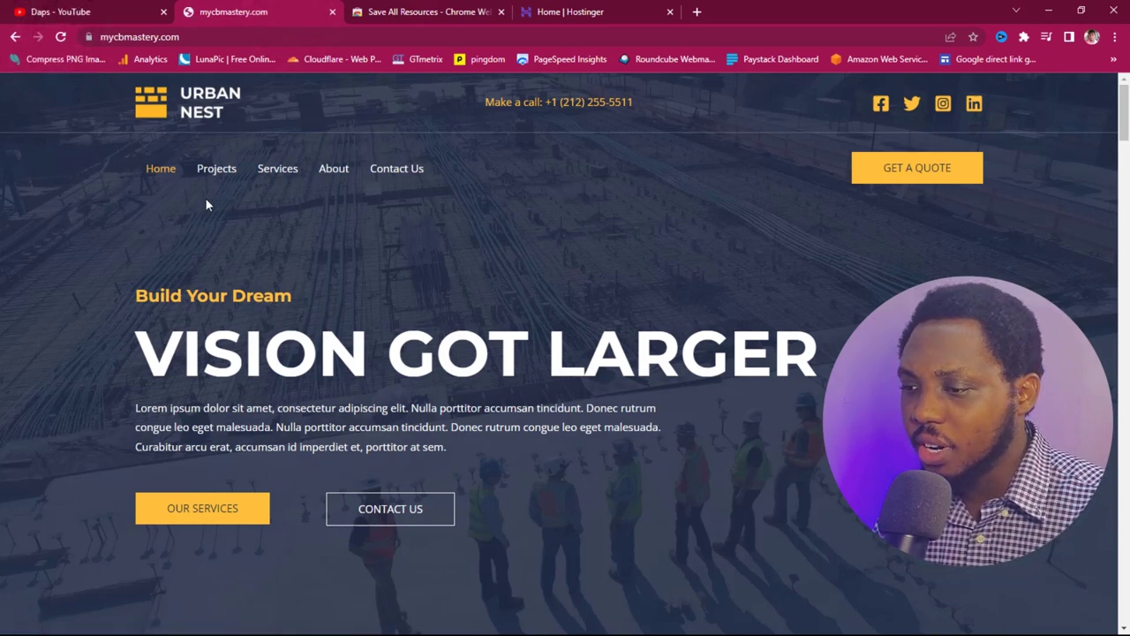
right_click(75, 410)
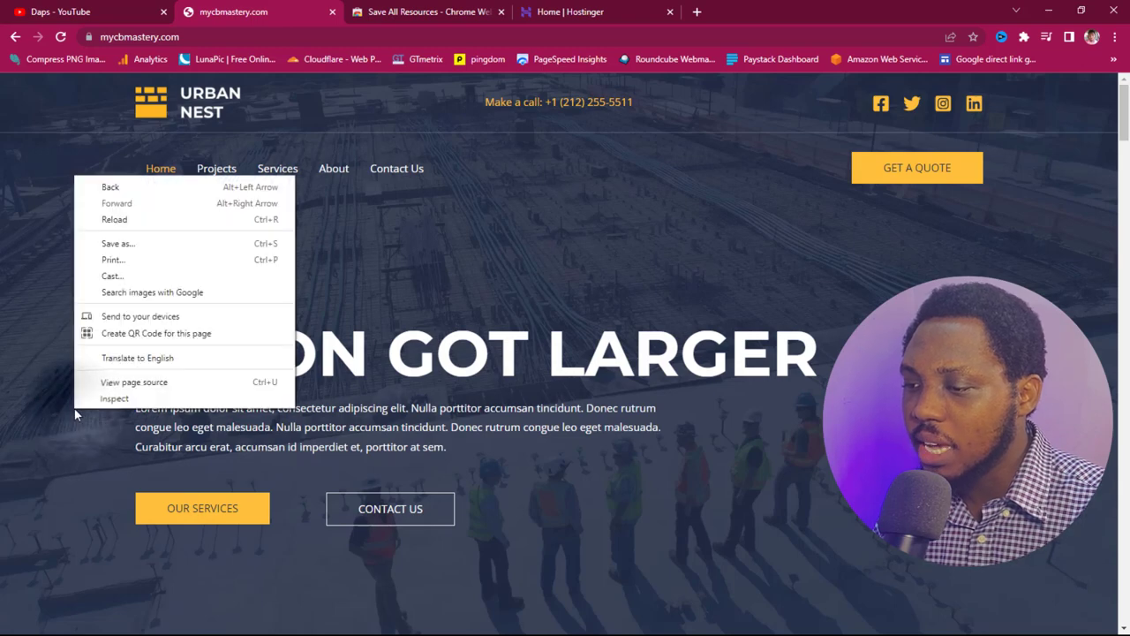
key(Escape)
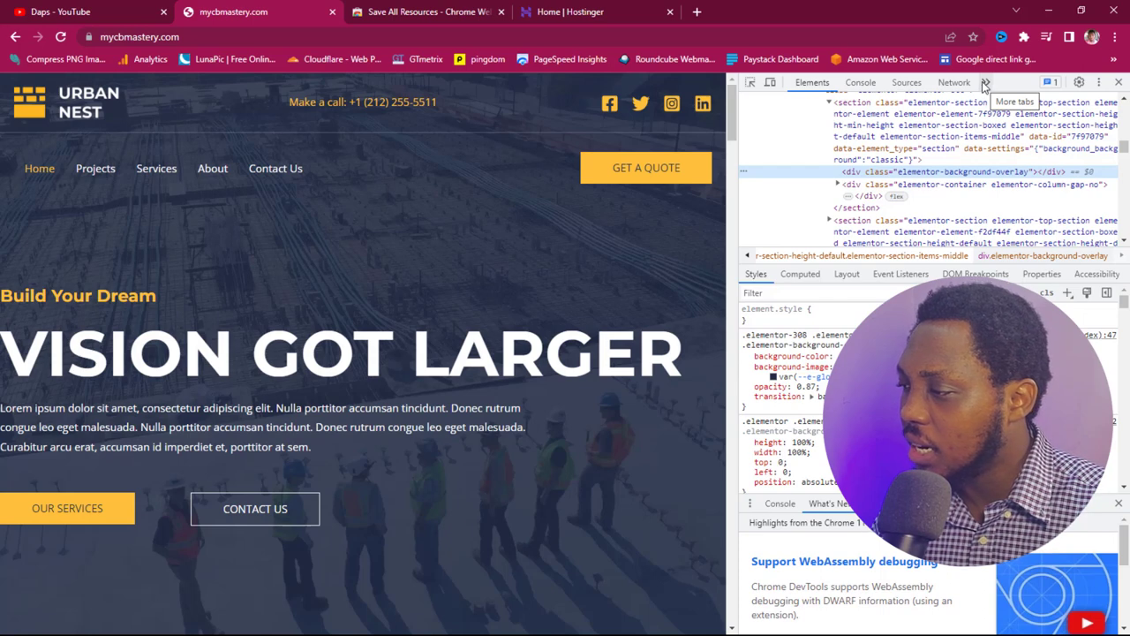
click(986, 83)
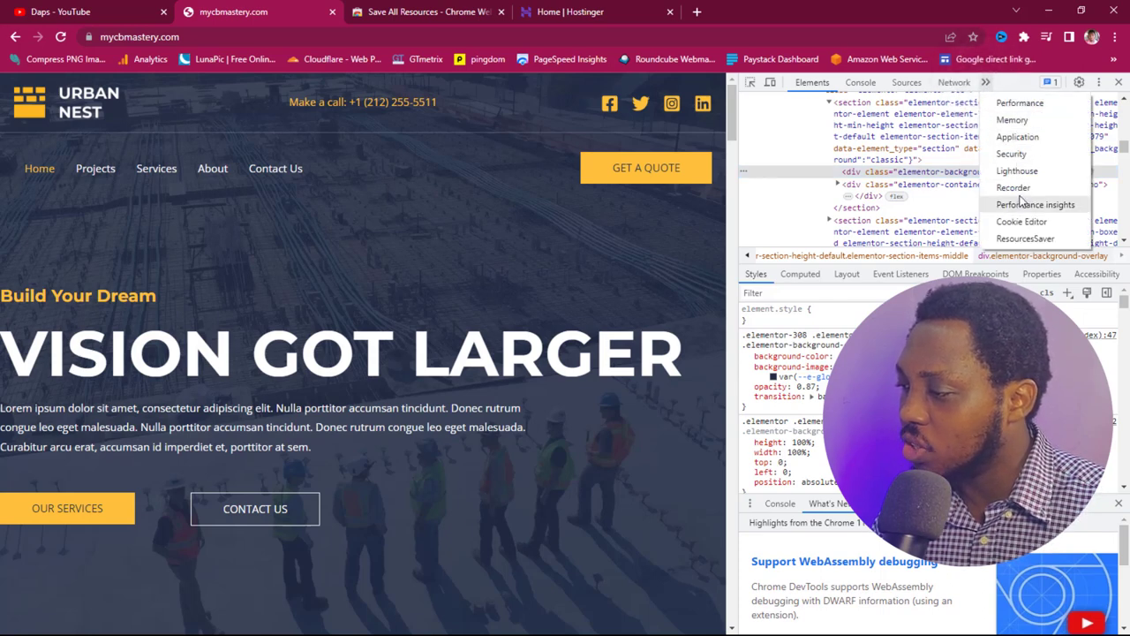
click(1025, 240)
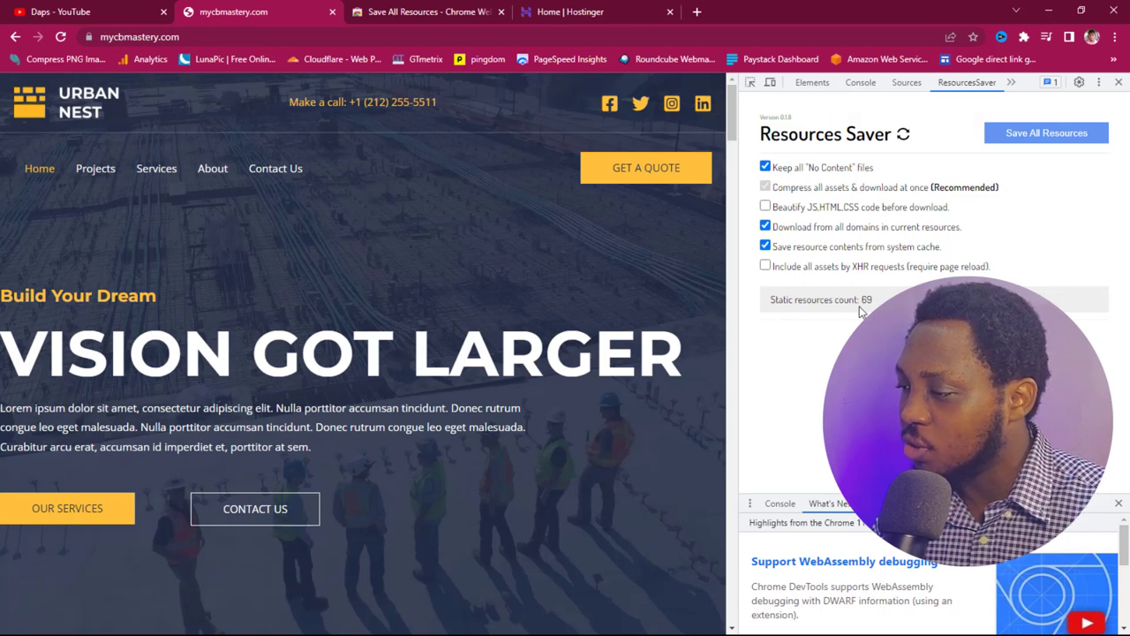
Step: With Beautify JS,HTML,CSS and XHR assets enabled, save all resources to mycbmastery.com.zip and open its folder
click(766, 208)
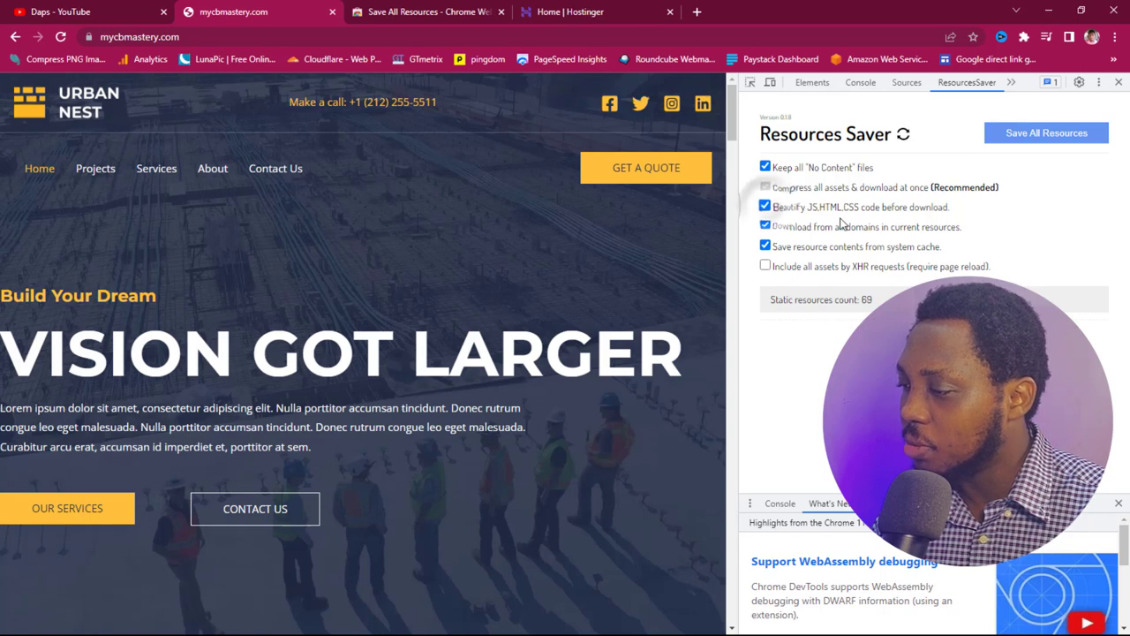
click(765, 267)
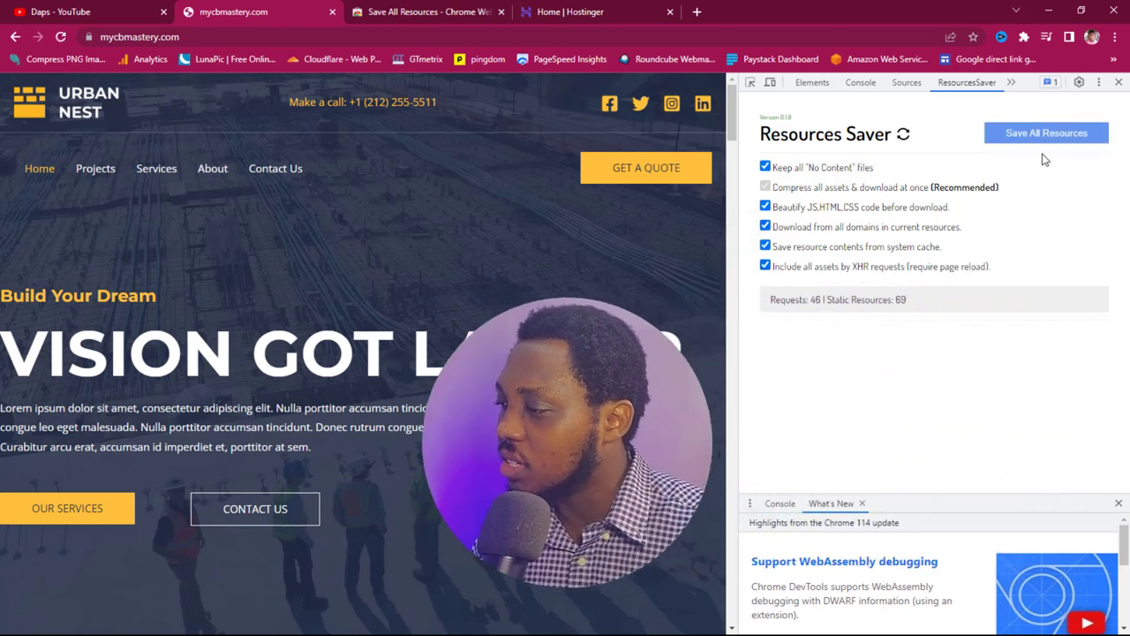
click(1024, 134)
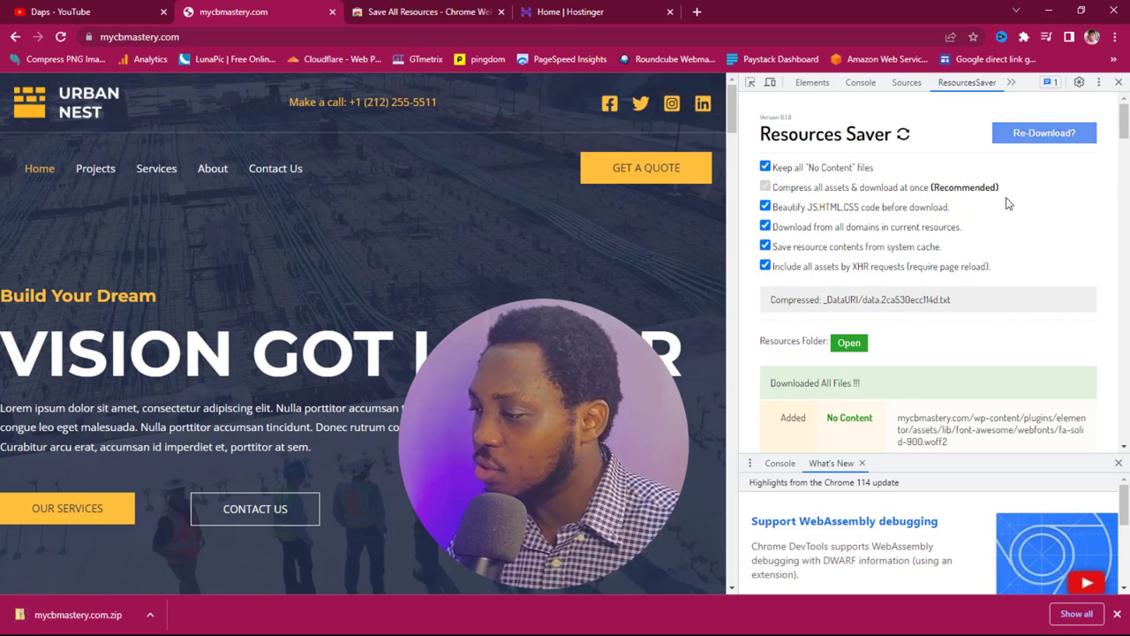
click(849, 344)
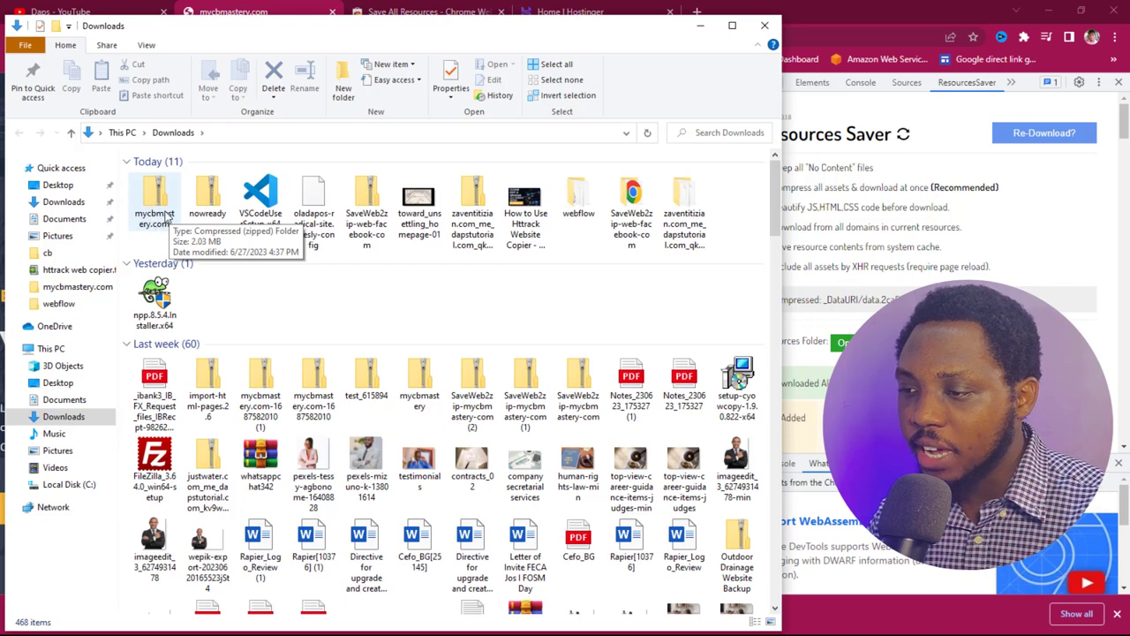
Step: Extract mycbmastery.com.zip into Downloads with WinRAR and open the extracted mycbmastery.com folder
right_click(157, 206)
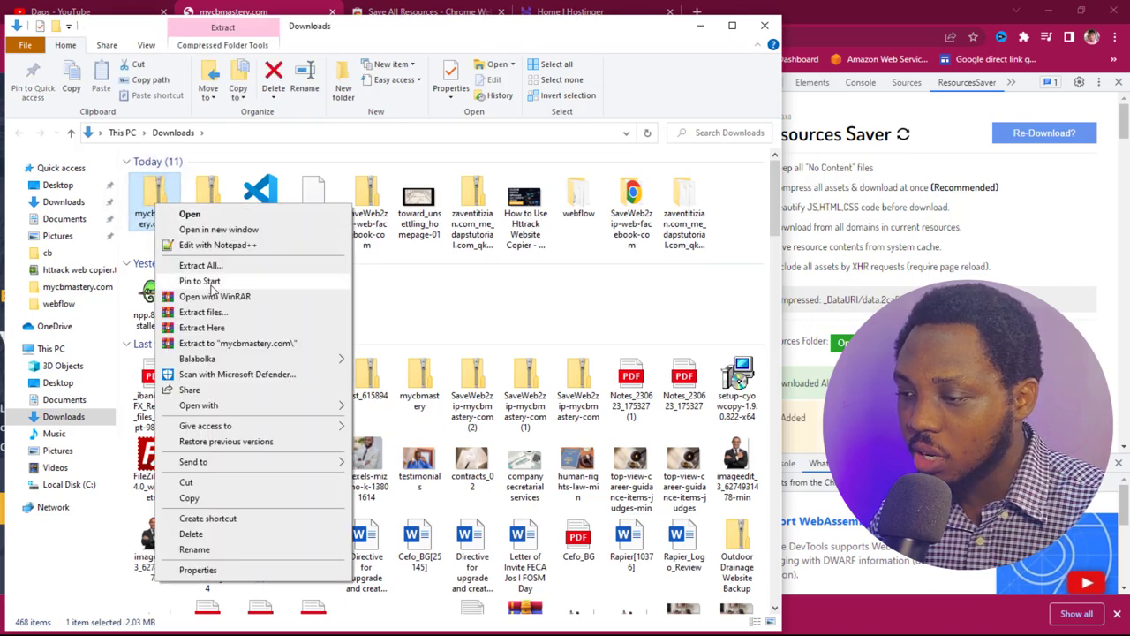
click(203, 312)
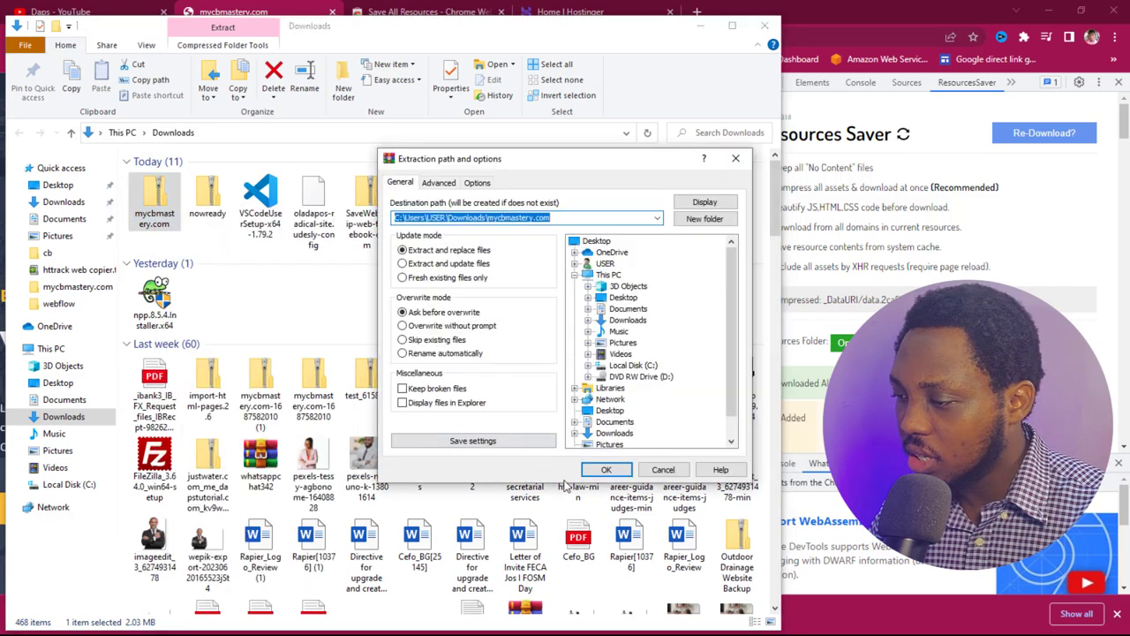
click(606, 472)
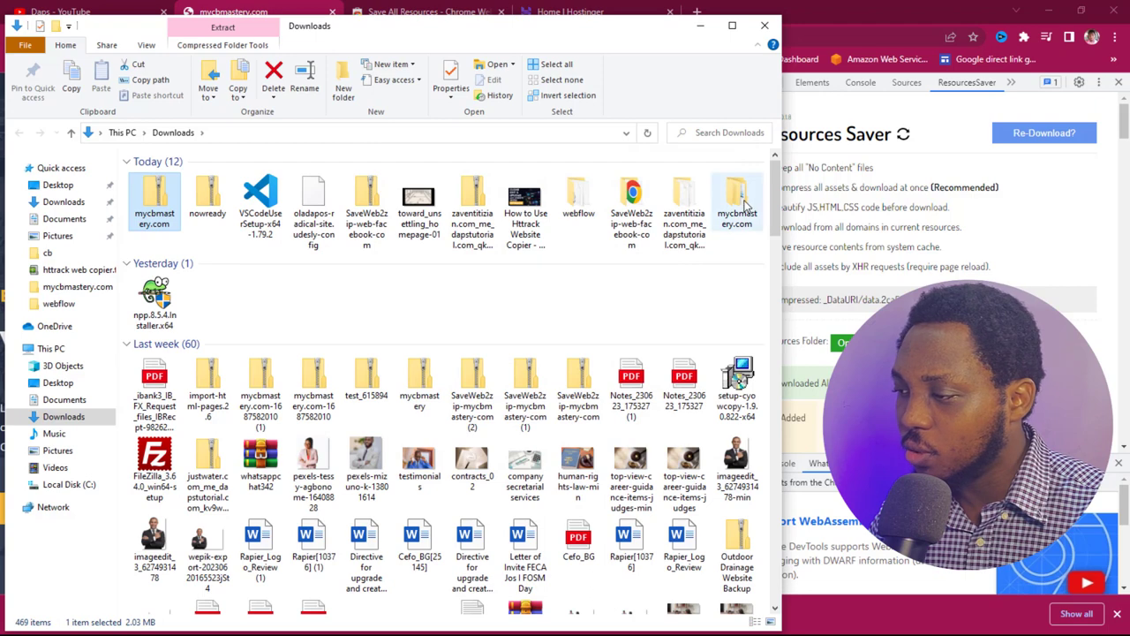
double_click(745, 205)
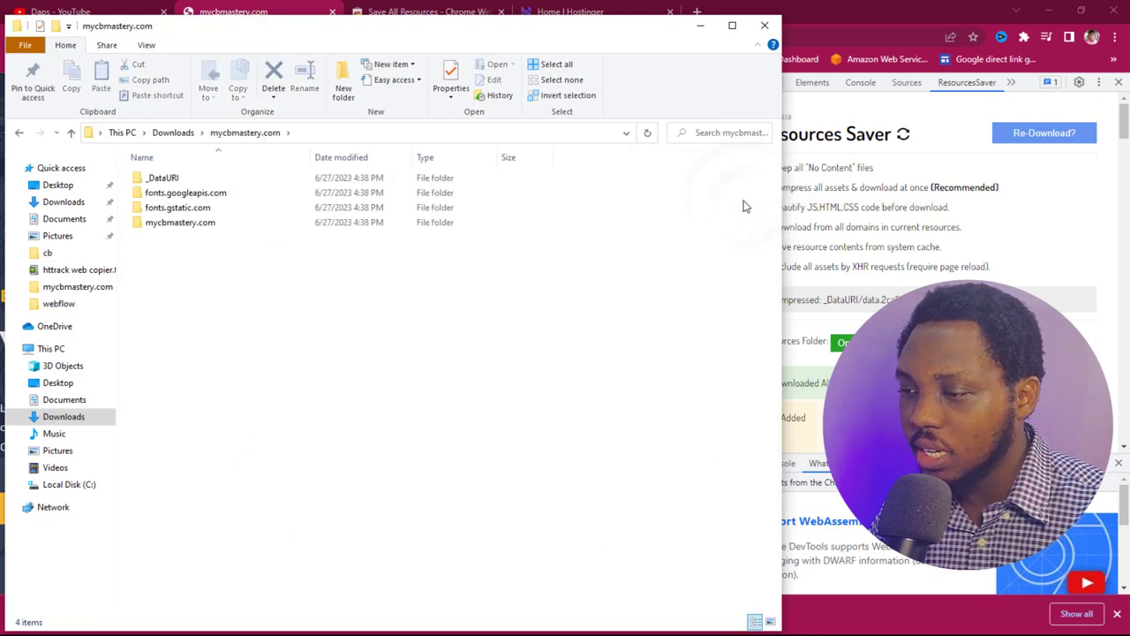
Step: Browse into the inner mycbmastery.com, wp-content and plugins folders, then return to the site's main folder
double_click(180, 222)
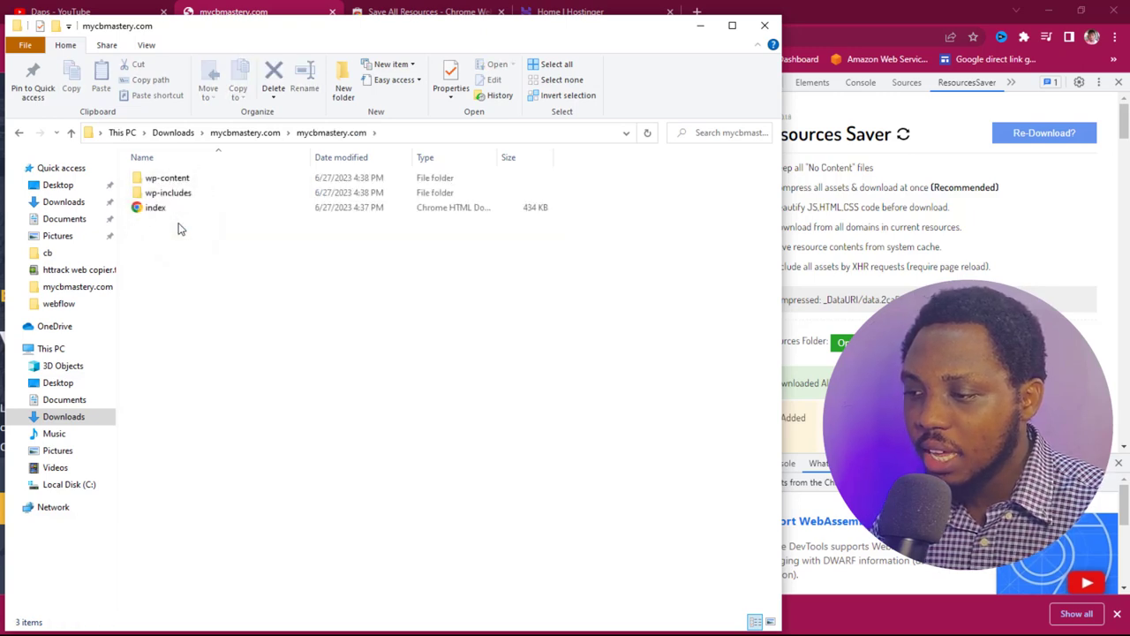
double_click(153, 182)
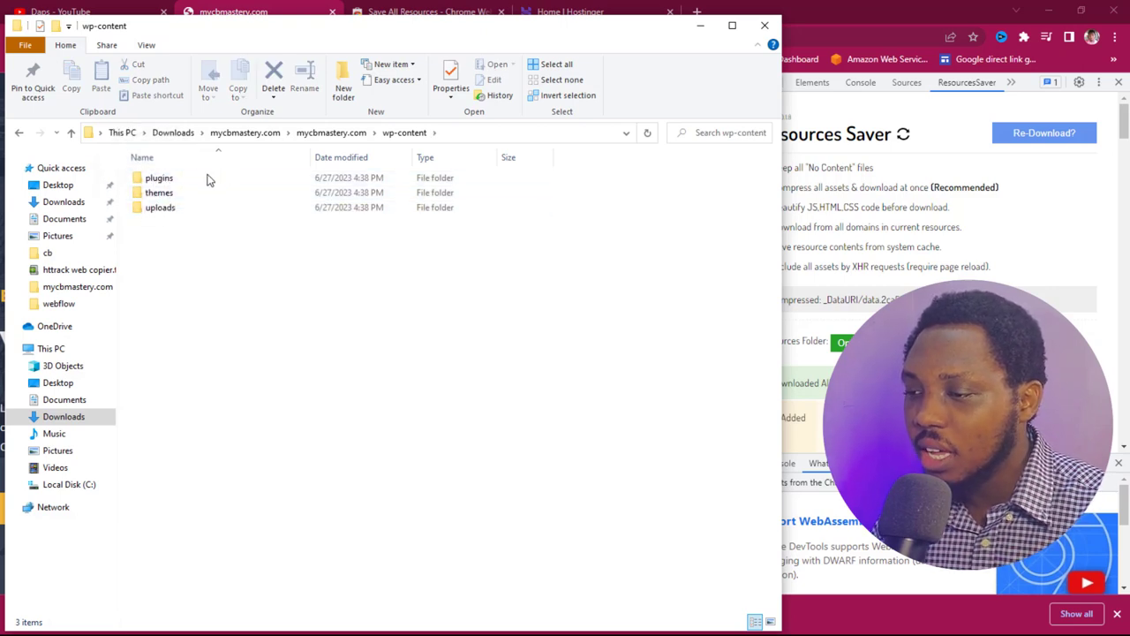
double_click(164, 180)
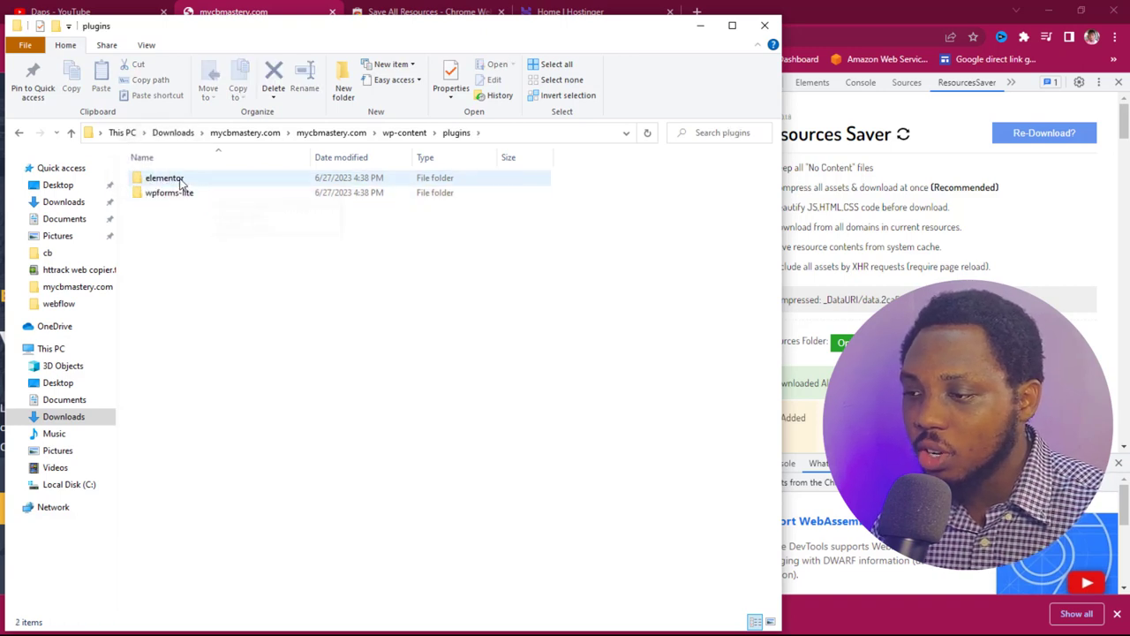
click(331, 134)
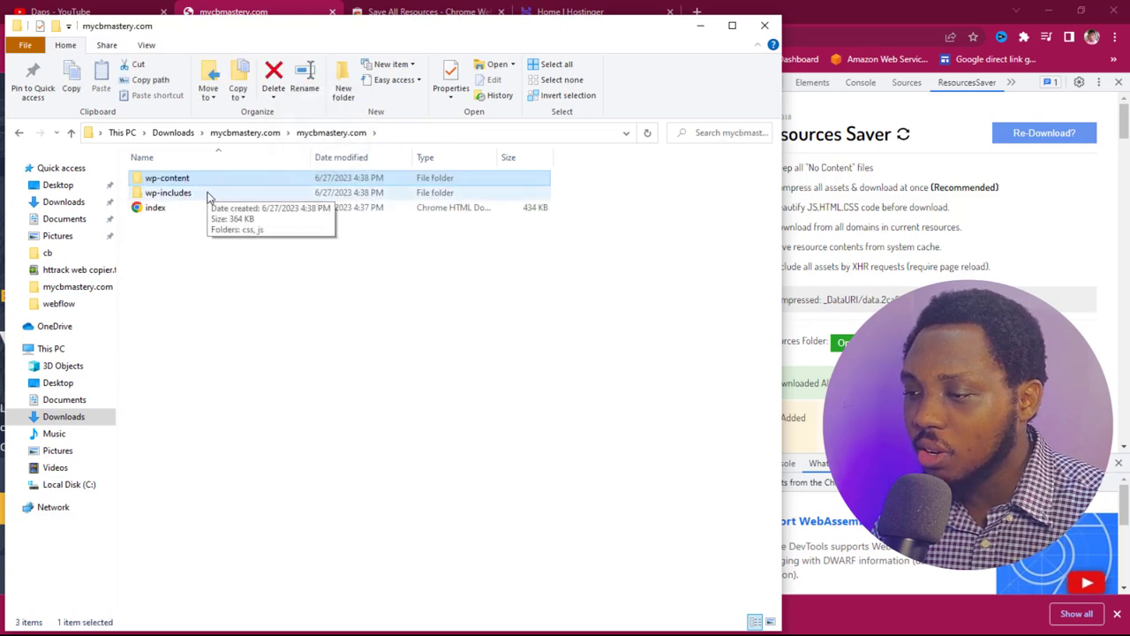
Step: Open the saved index page in Google Chrome
right_click(165, 211)
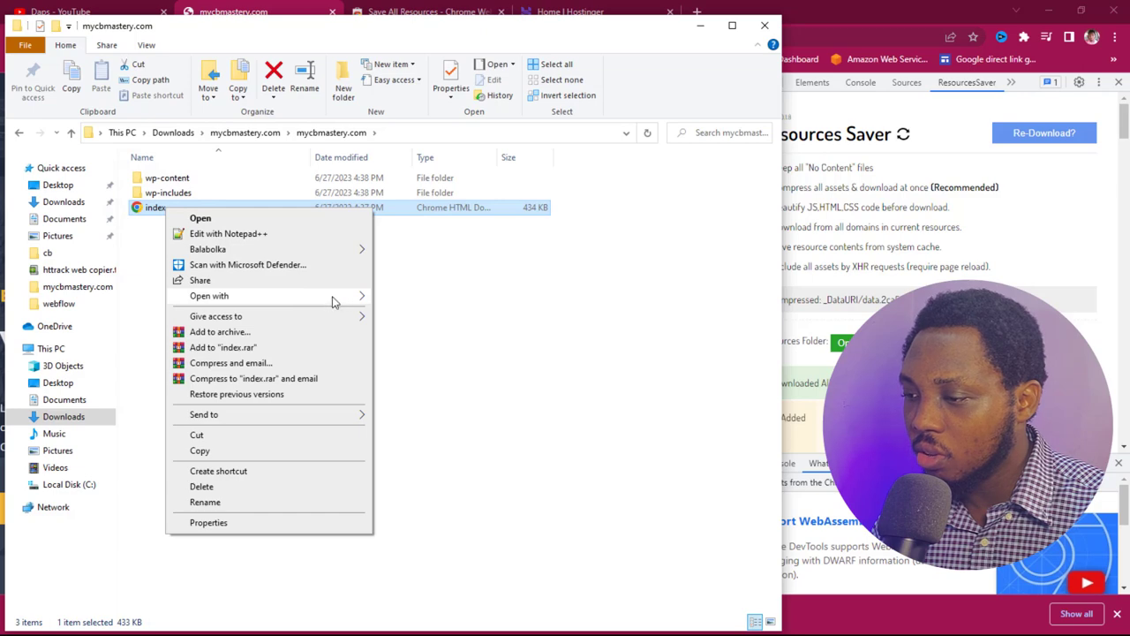
mouse_move(353, 297)
click(389, 297)
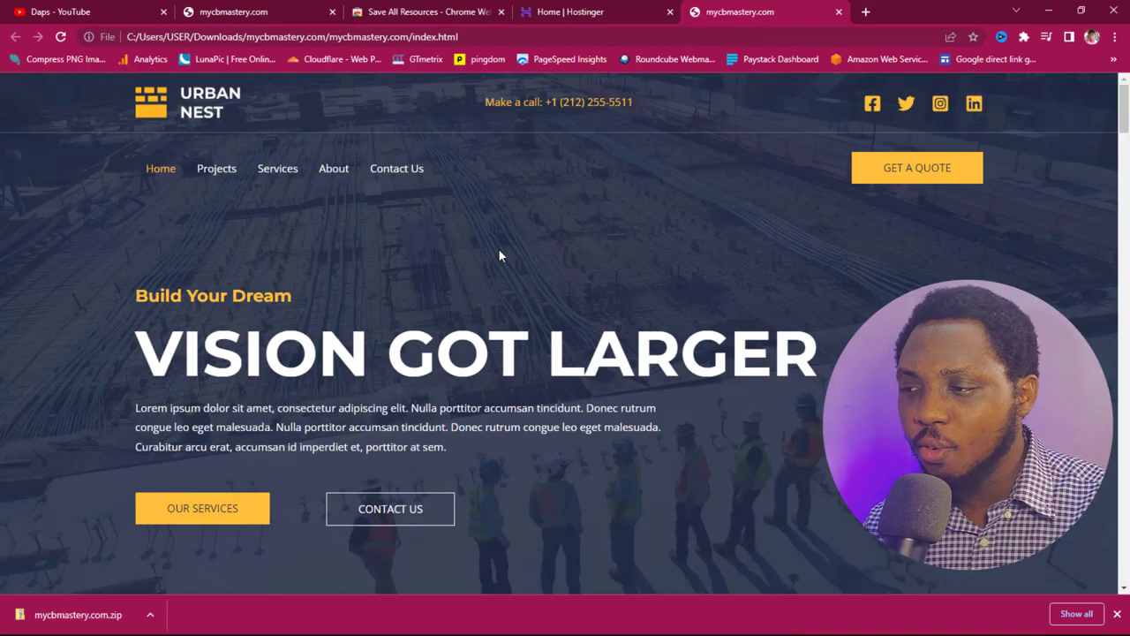
drag(485, 36, 82, 37)
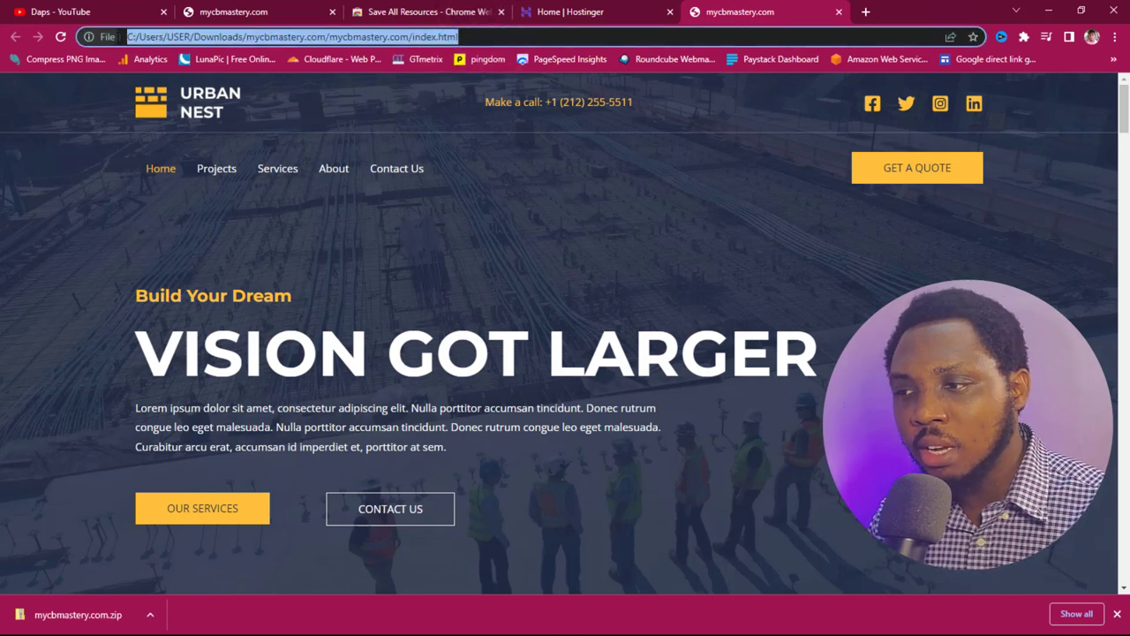
click(360, 280)
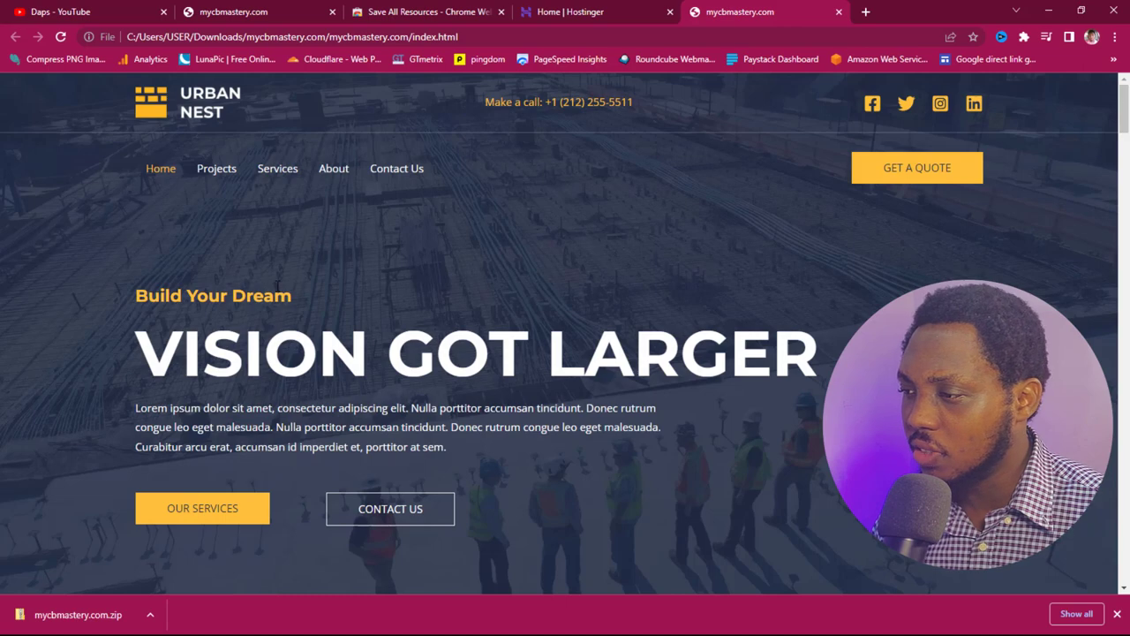
Step: In the Hostinger tab, switch the hPanel dashboard to the dapsbrook.com website
key(ctrl+shift+Tab)
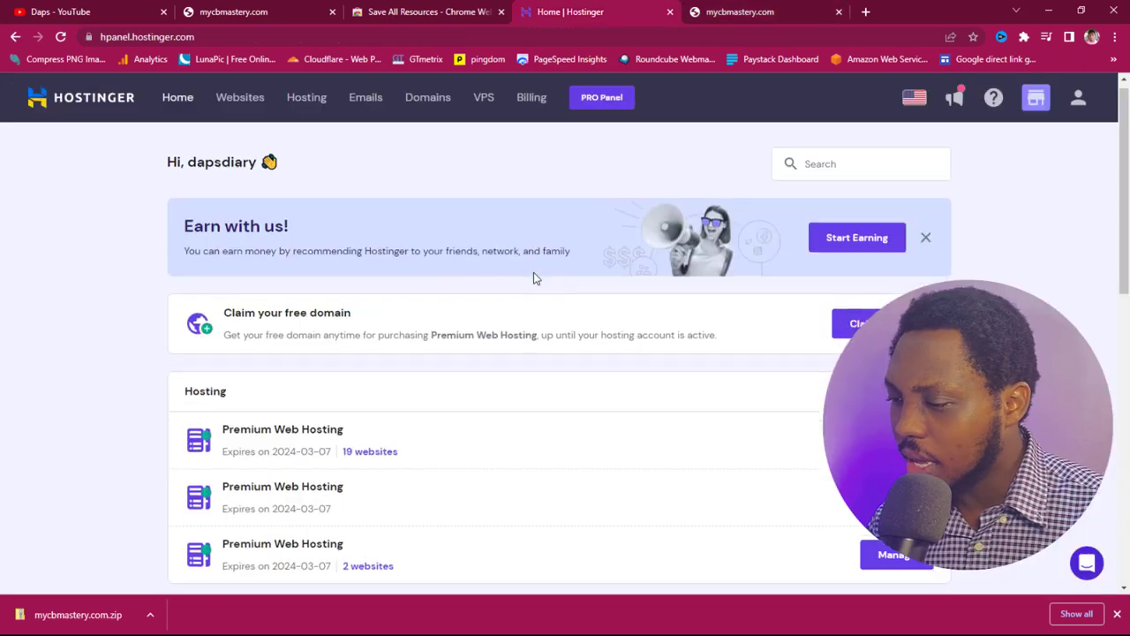
scroll(534, 272, down, 2)
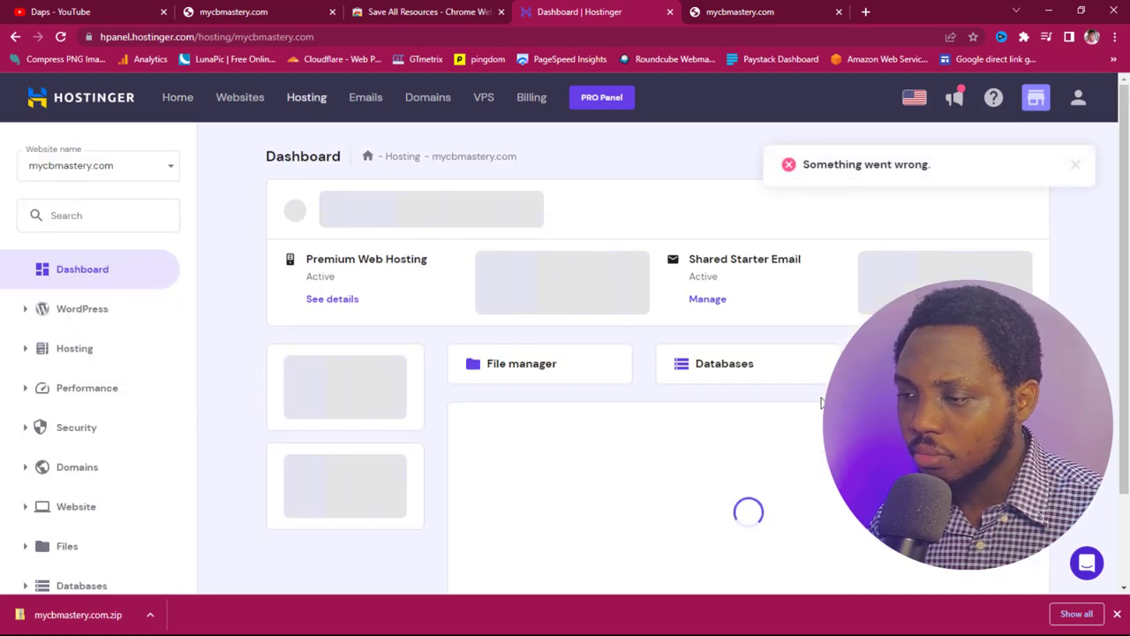
click(156, 171)
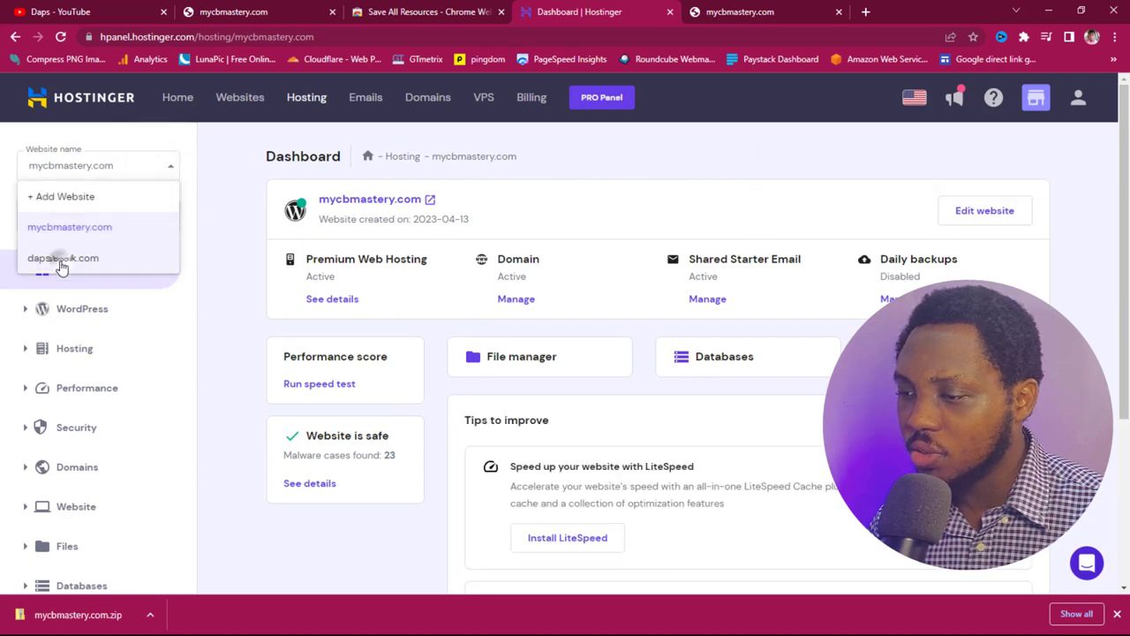
click(58, 263)
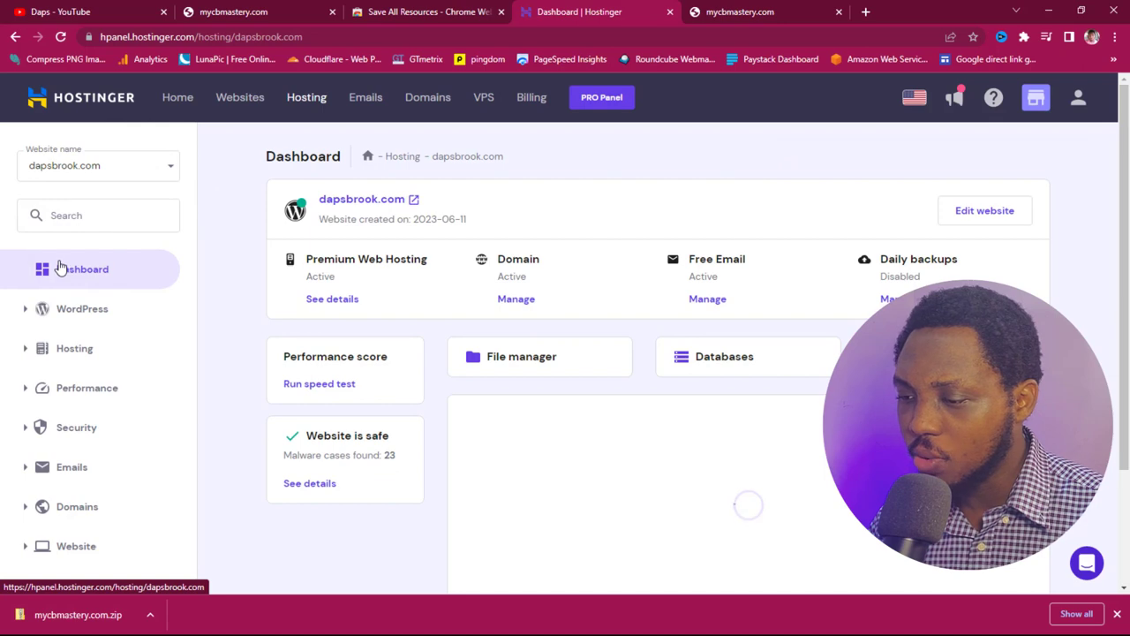
Step: Open File Manager from the Files section
scroll(115, 445, down, 2)
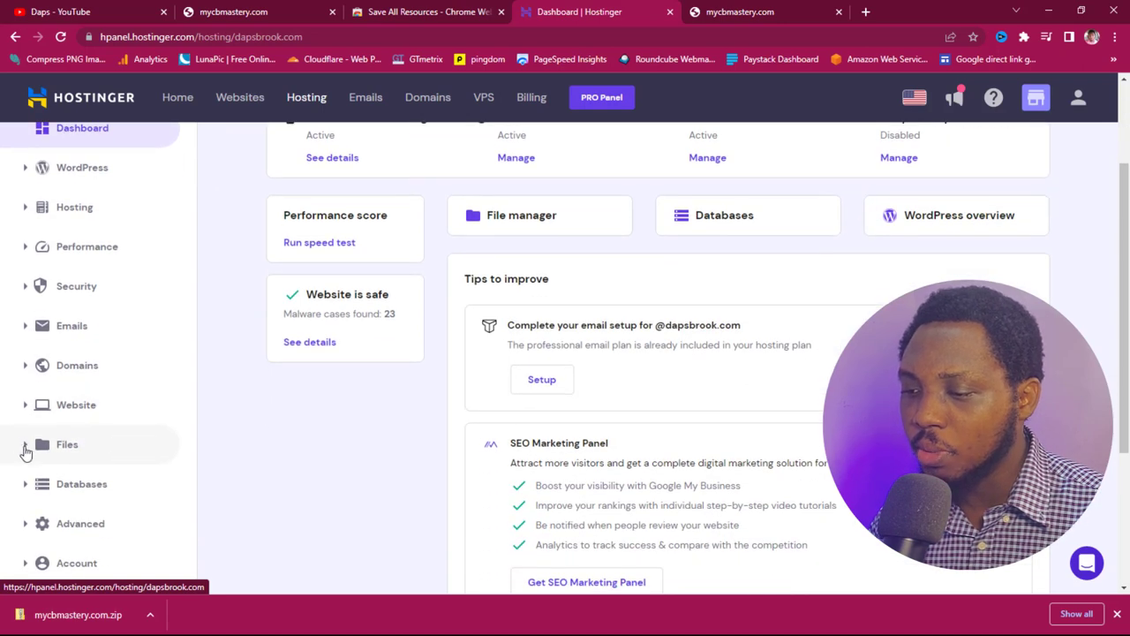
click(22, 449)
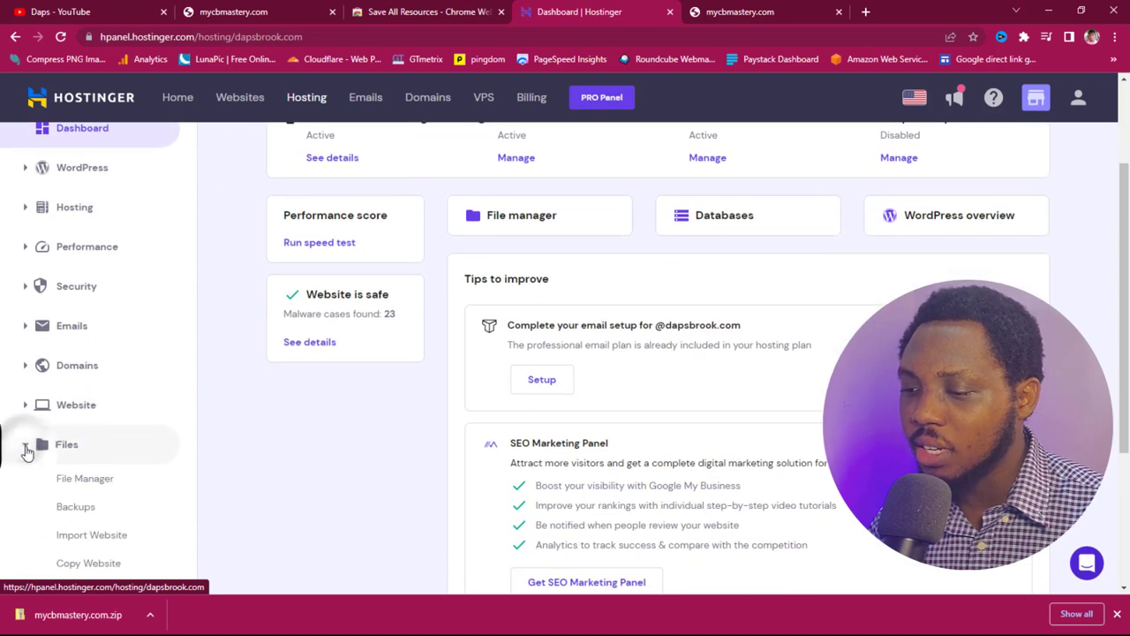
click(80, 482)
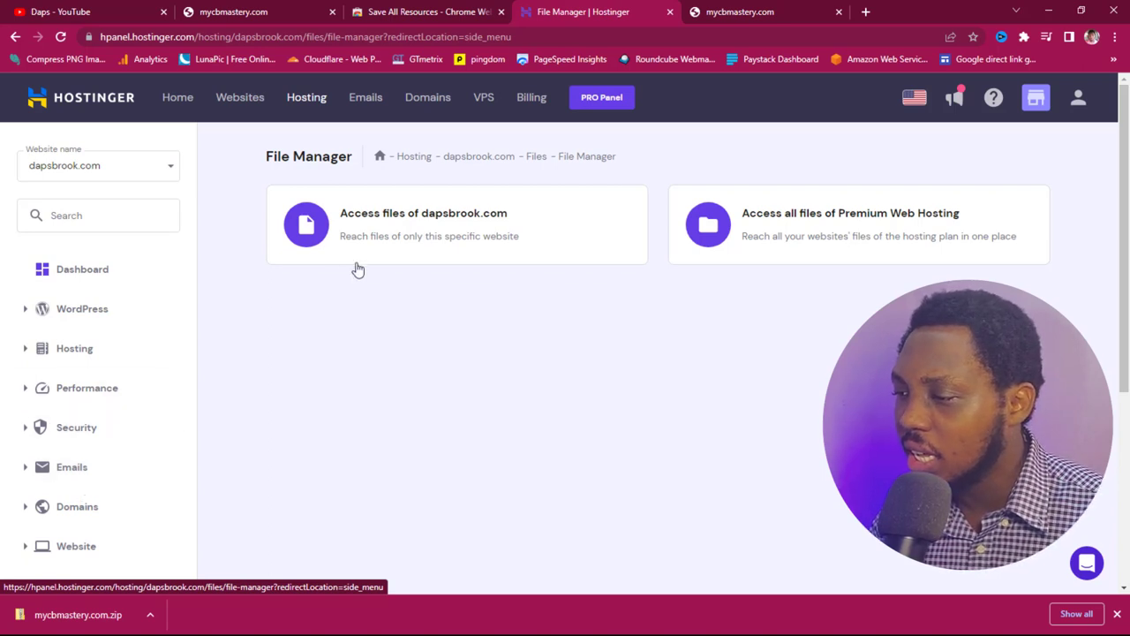
Step: Access dapsbrook.com's files, open public_html, and switch back to File Explorer
click(422, 221)
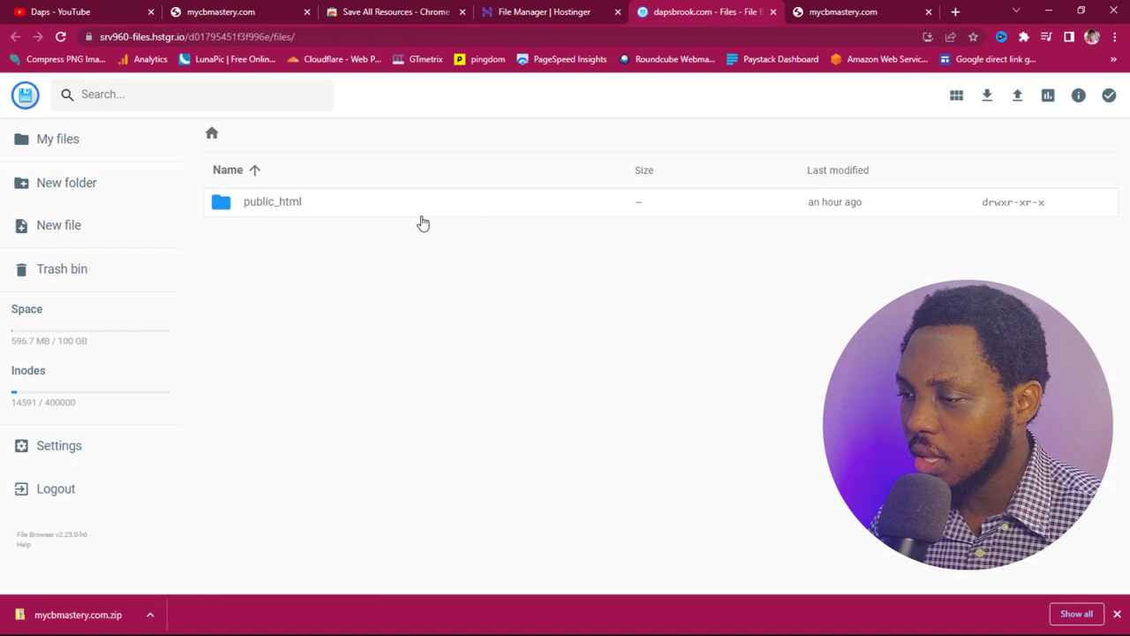
double_click(265, 208)
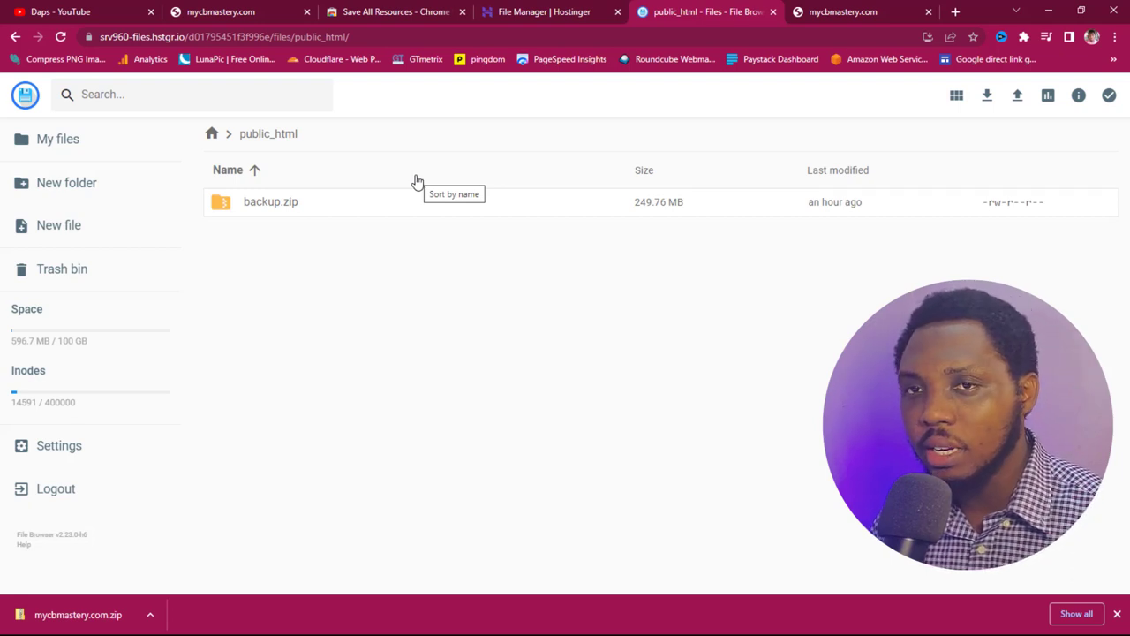
key(alt+Tab)
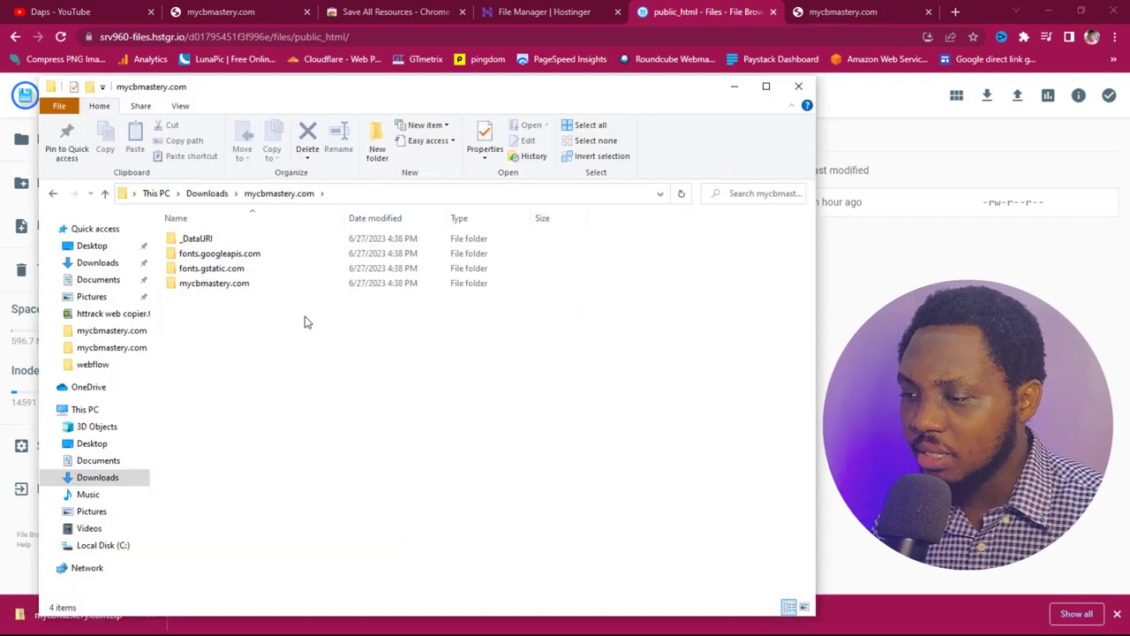
Step: Compress the mycbmastery.com folder into a zip, keeping its default name
right_click(212, 290)
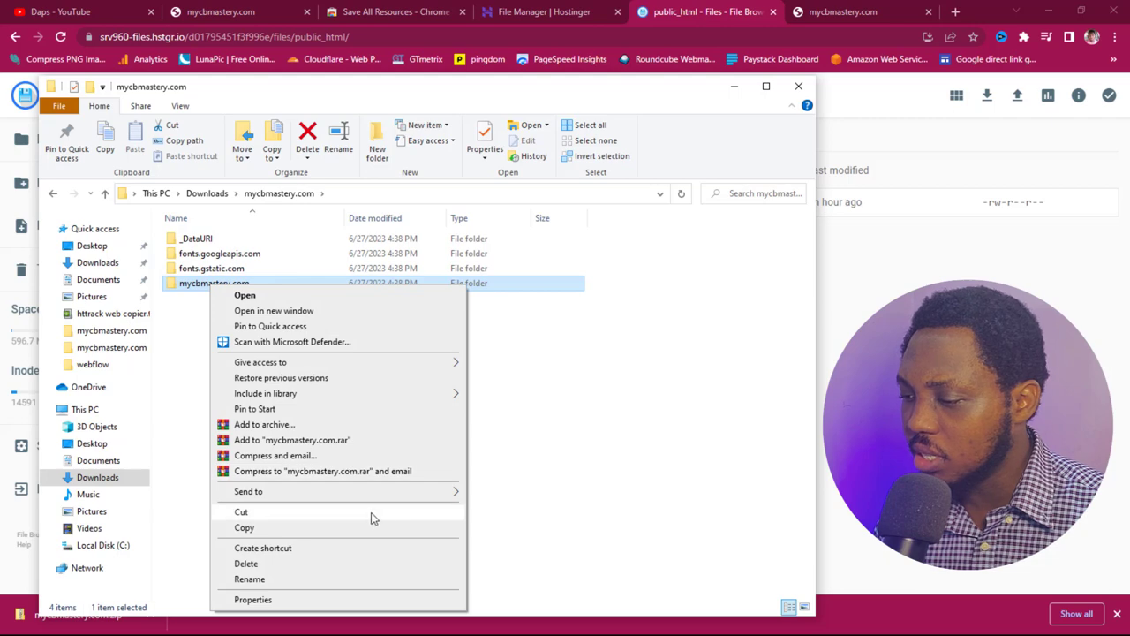
mouse_move(433, 492)
click(498, 510)
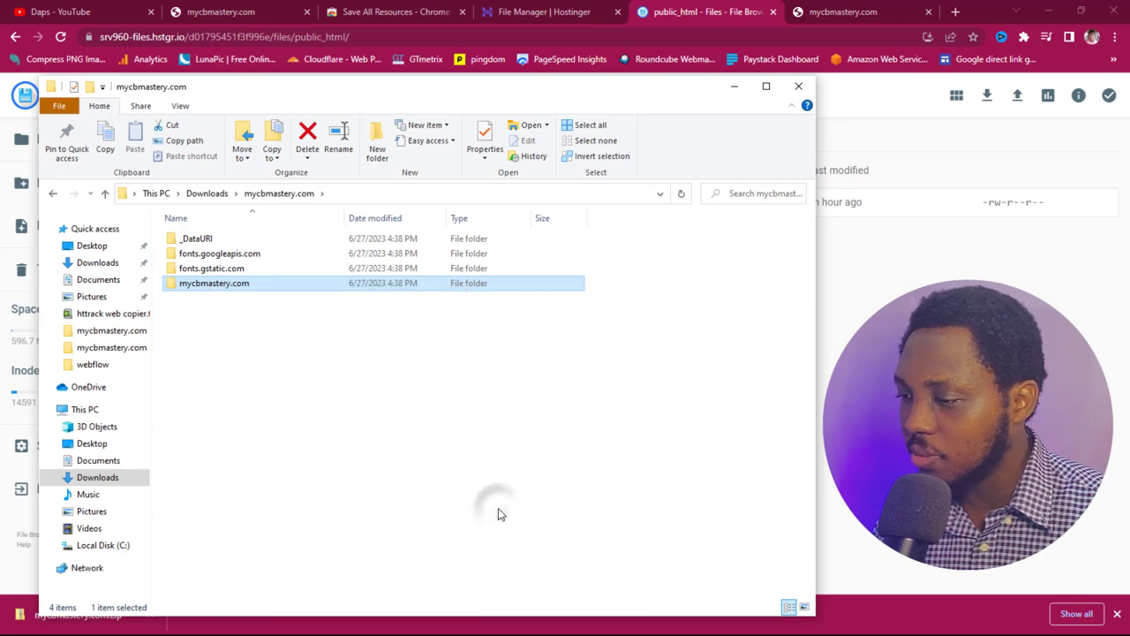
click(267, 406)
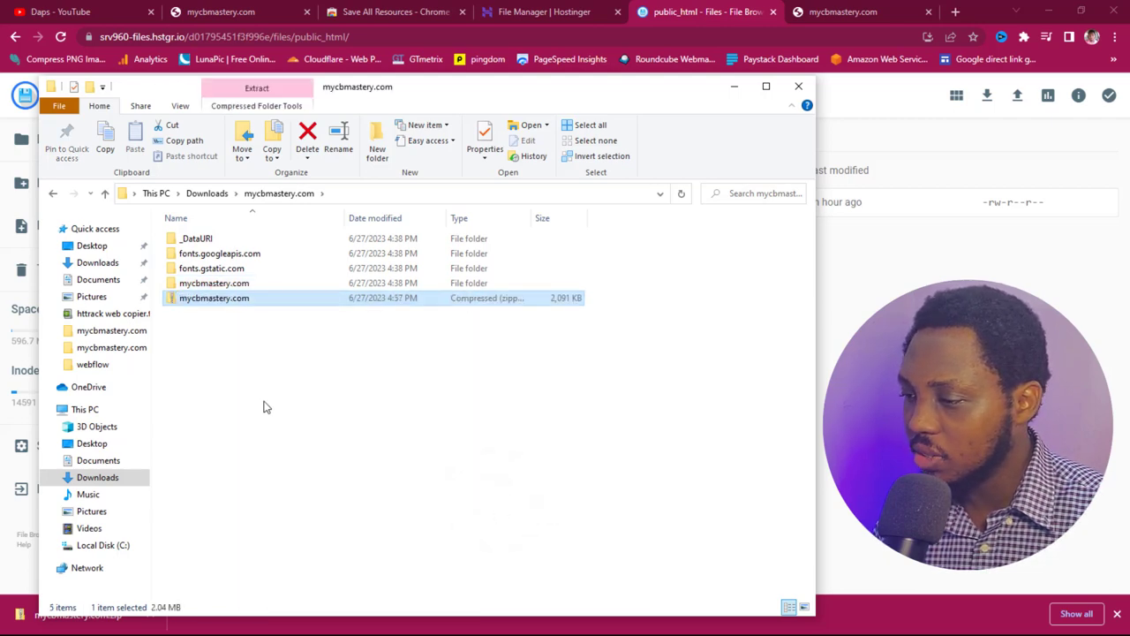
Step: Drag the mycbmastery.com zip onto public_html in the browser to upload it
drag(335, 88, 868, 119)
click(733, 332)
drag(732, 334, 371, 362)
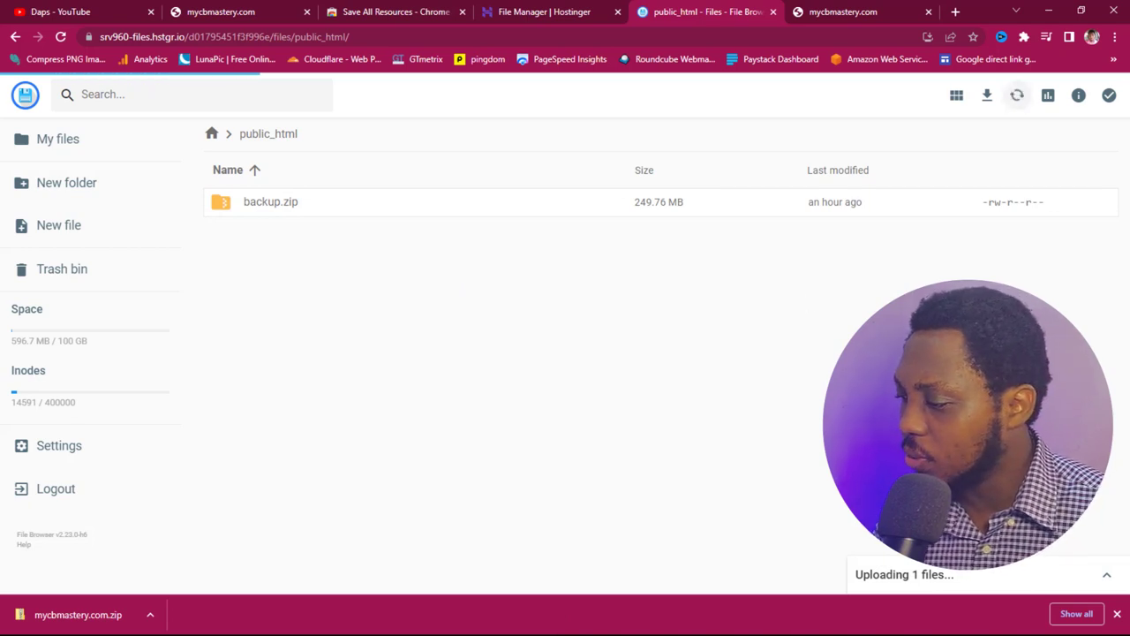
Step: Extract the uploaded mycbmastery.com.zip into a new folder named daps
click(1106, 576)
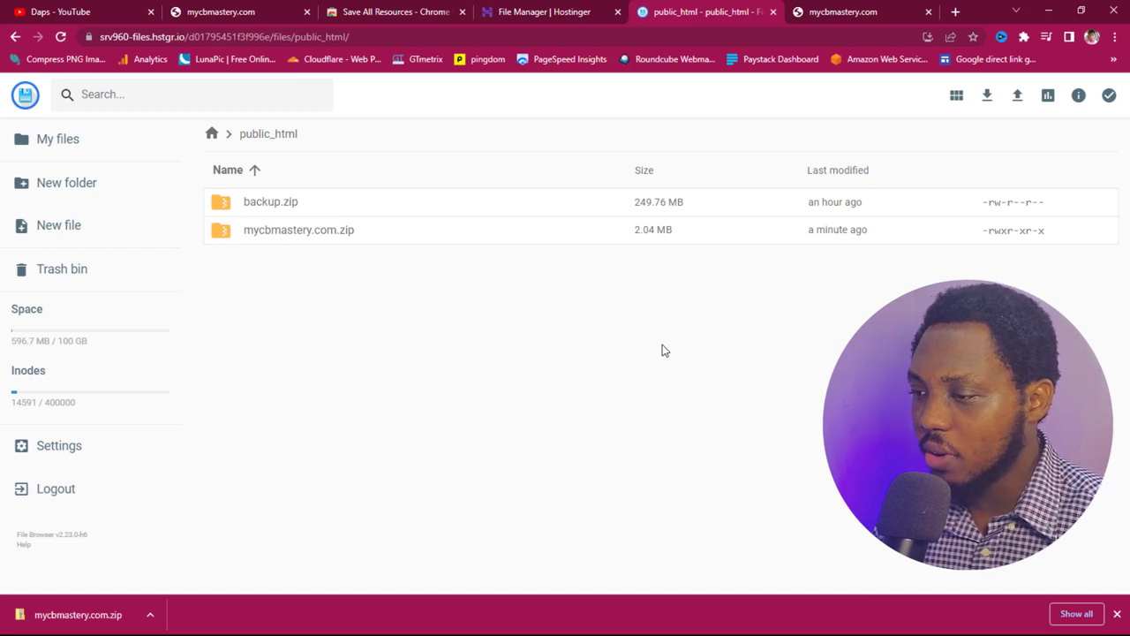
click(315, 231)
right_click(318, 233)
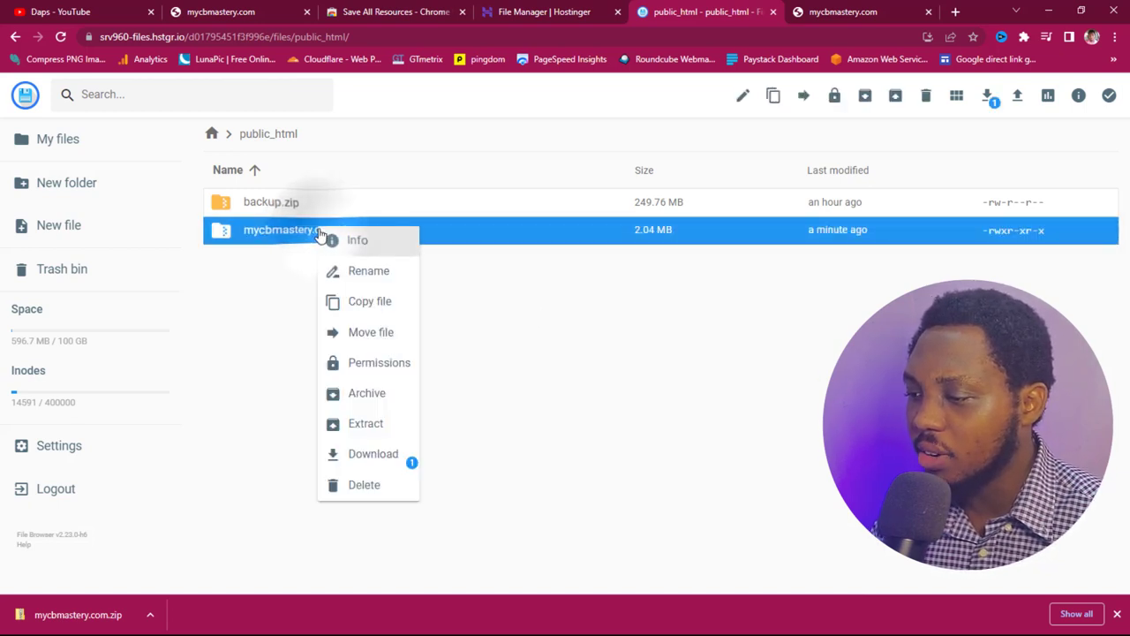
click(380, 424)
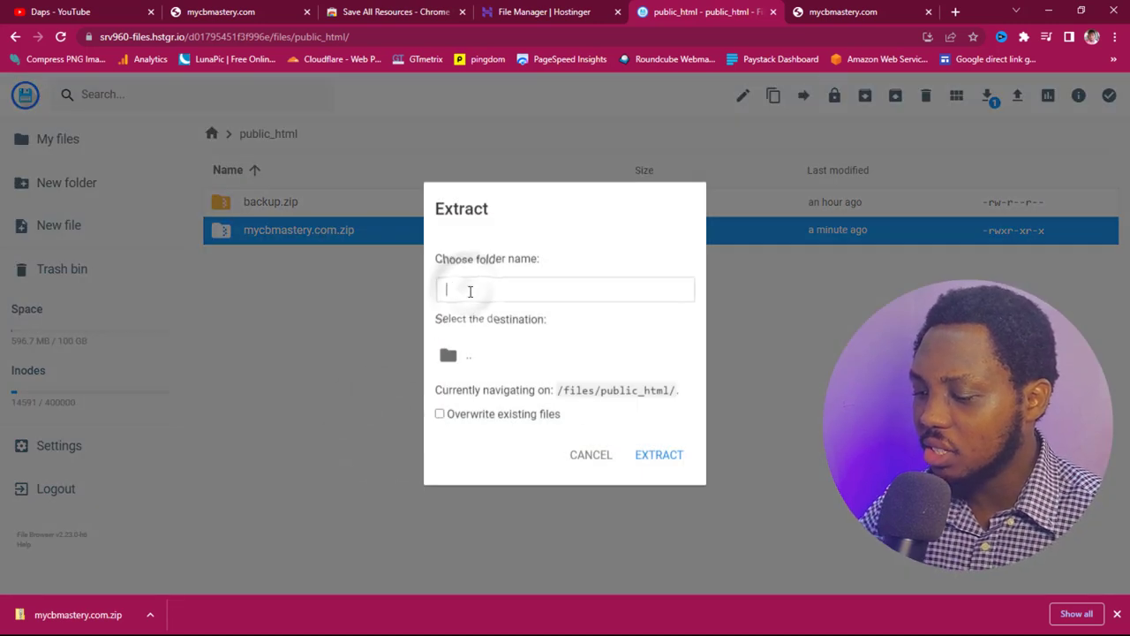
text(daps)
click(669, 454)
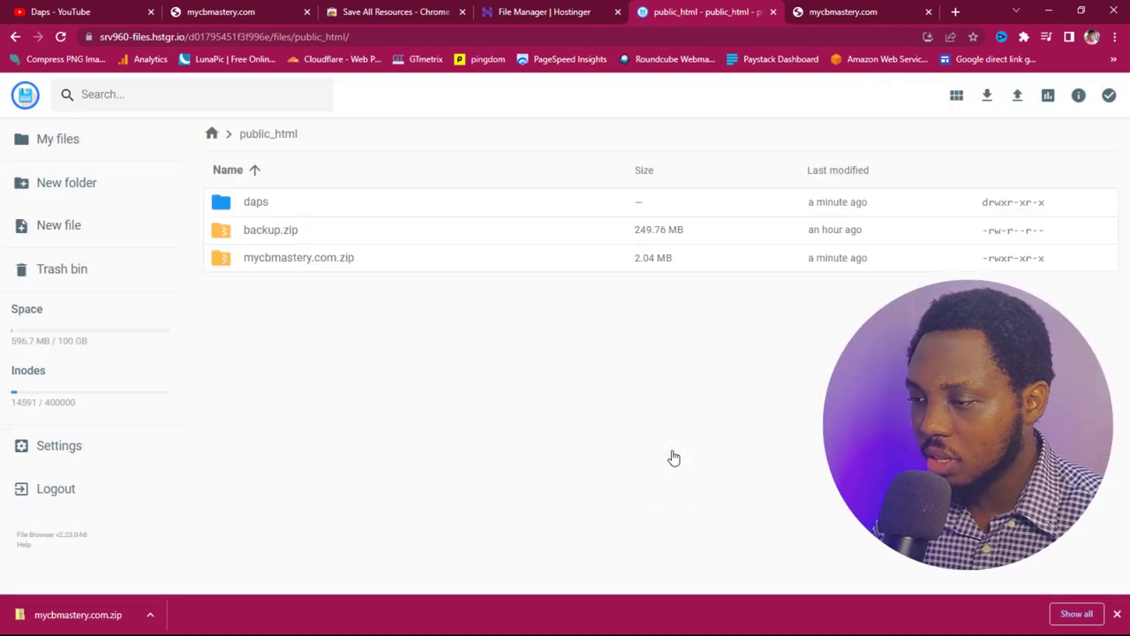
Step: Open daps > mycbmastery.com and select all three site items
double_click(297, 205)
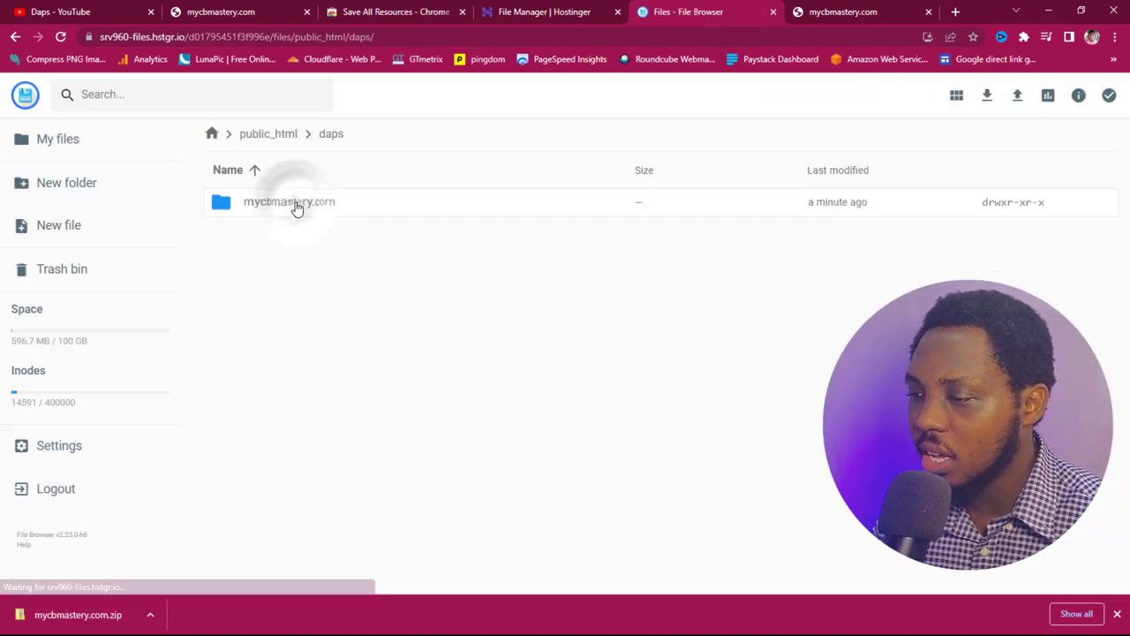
double_click(297, 203)
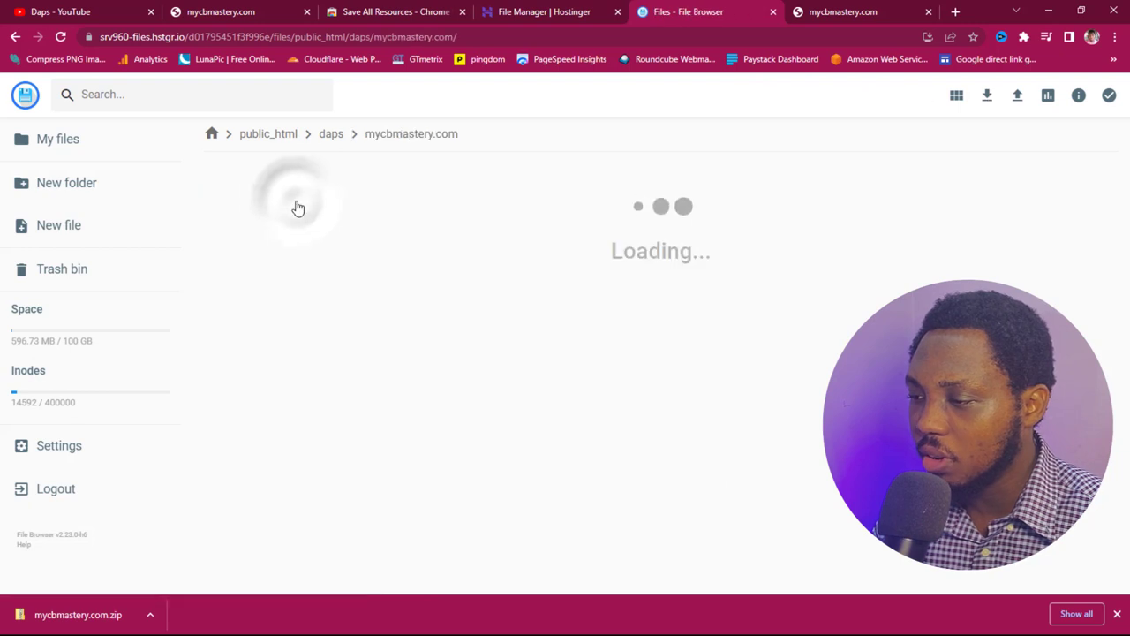
click(325, 294)
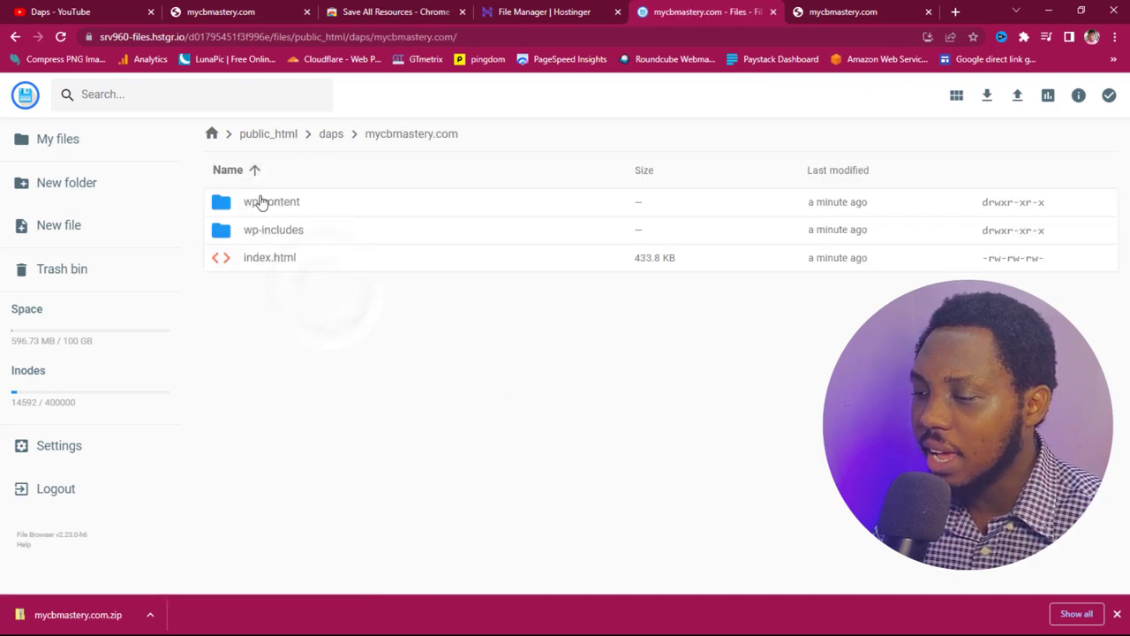
key(ctrl+a)
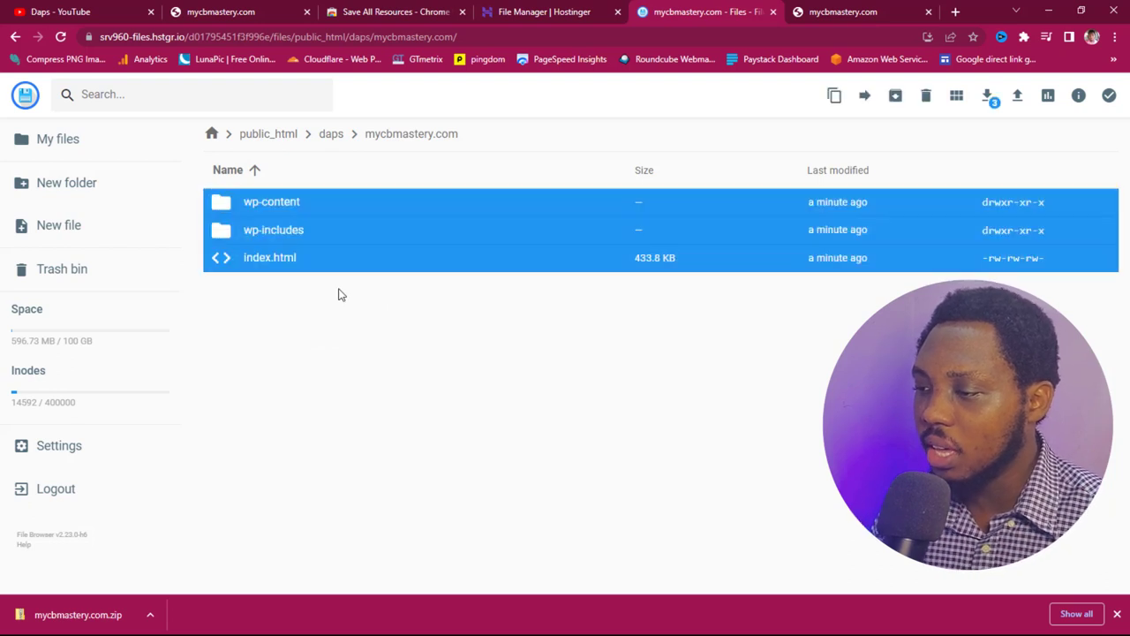
Step: Move wp-content, wp-includes and index.html from daps/mycbmastery.com up into public_html
right_click(376, 235)
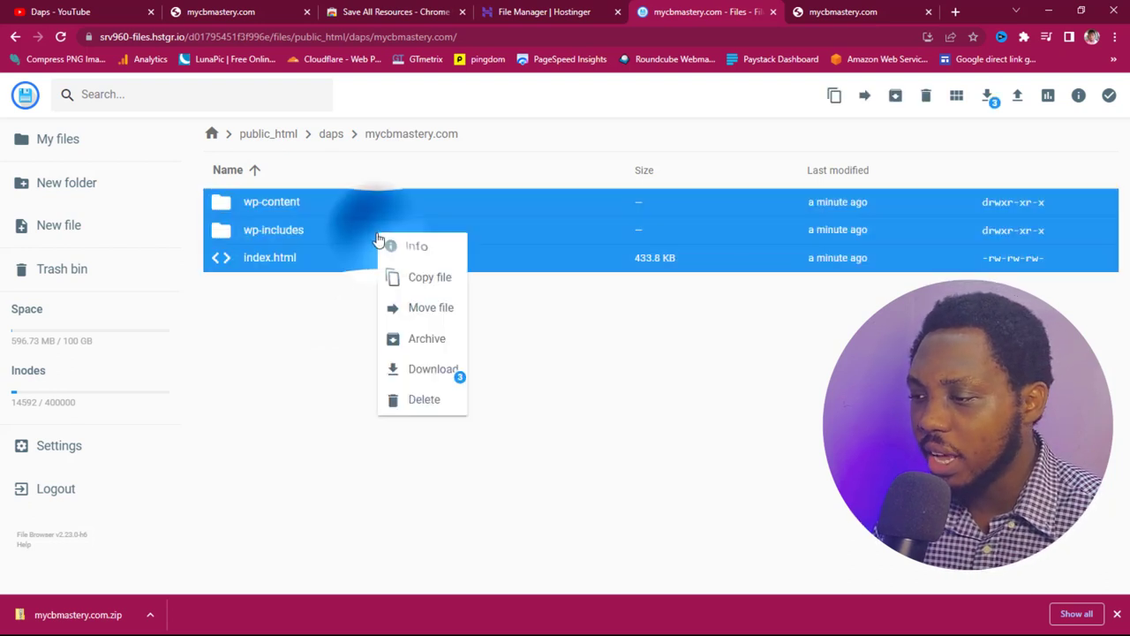
click(439, 311)
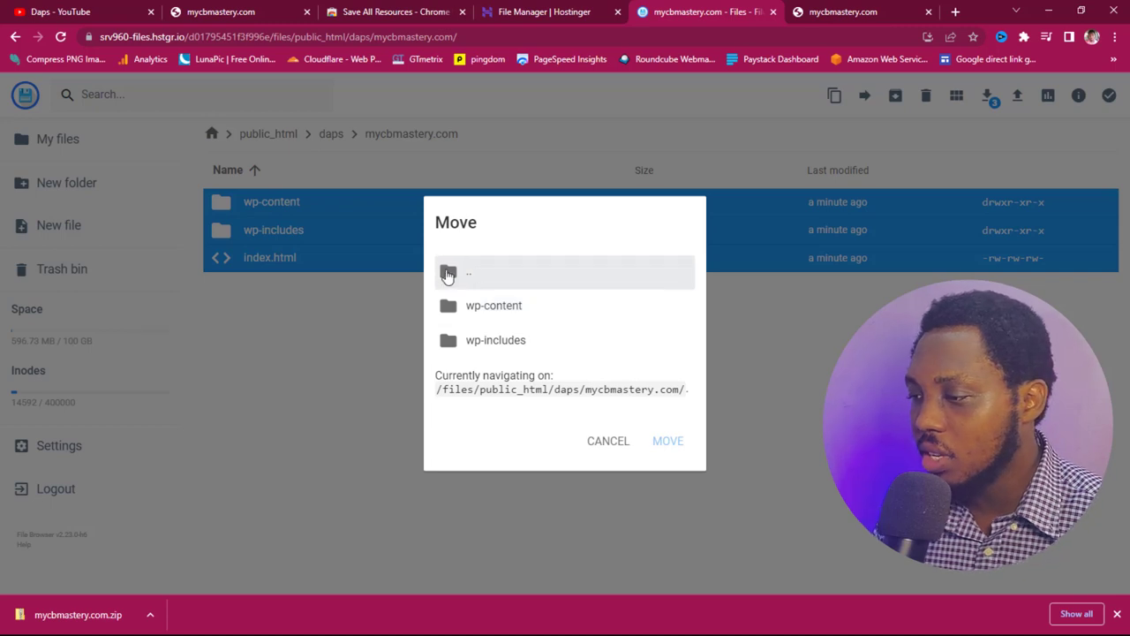
double_click(448, 274)
click(448, 290)
click(669, 423)
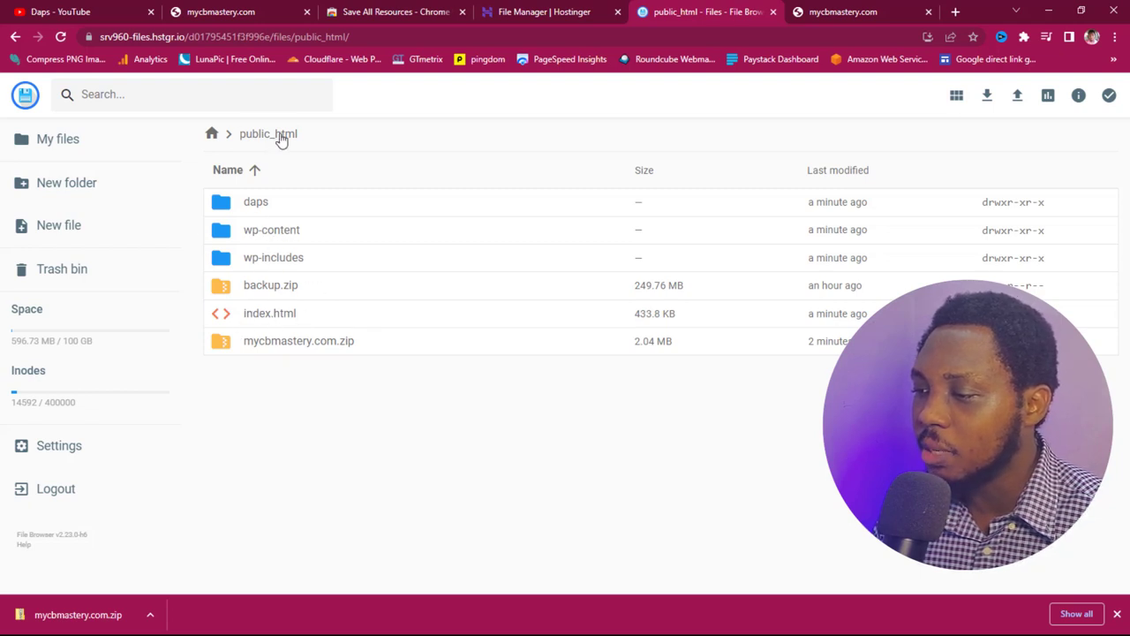
click(253, 211)
Step: Delete the daps folder and the uploaded mycbmastery.com.zip from public_html
key(Delete)
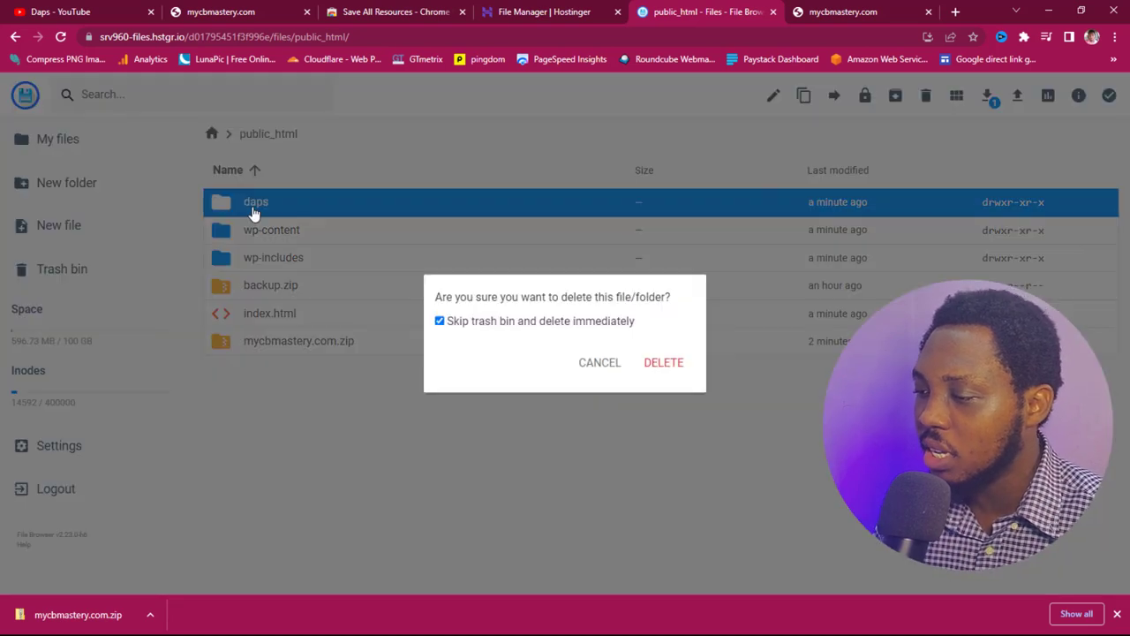
click(668, 363)
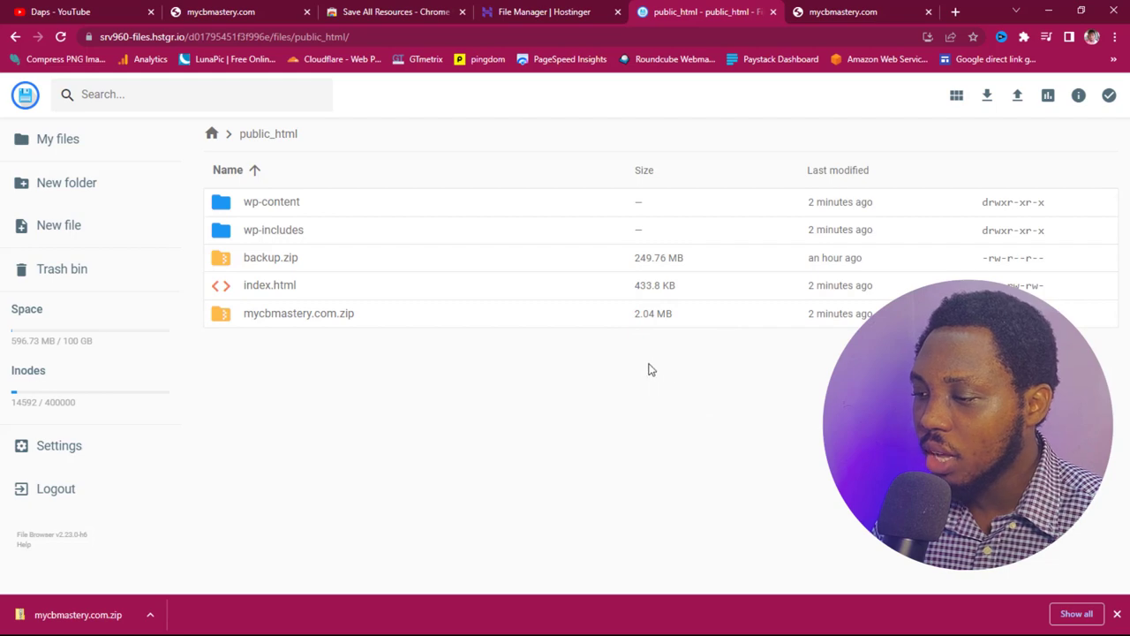
click(359, 324)
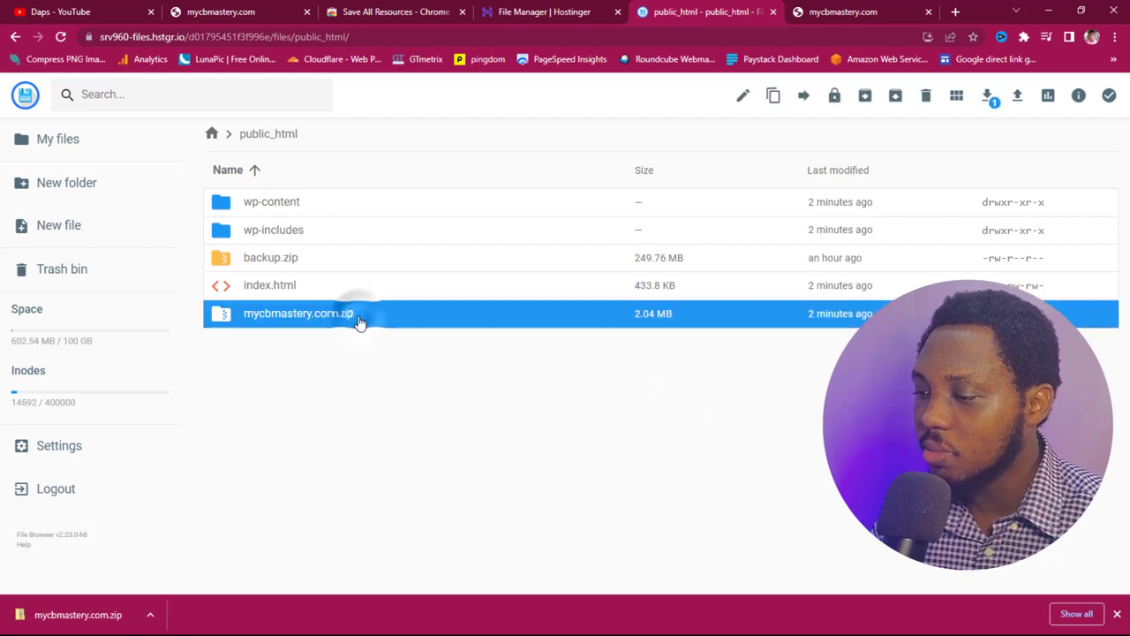
key(Delete)
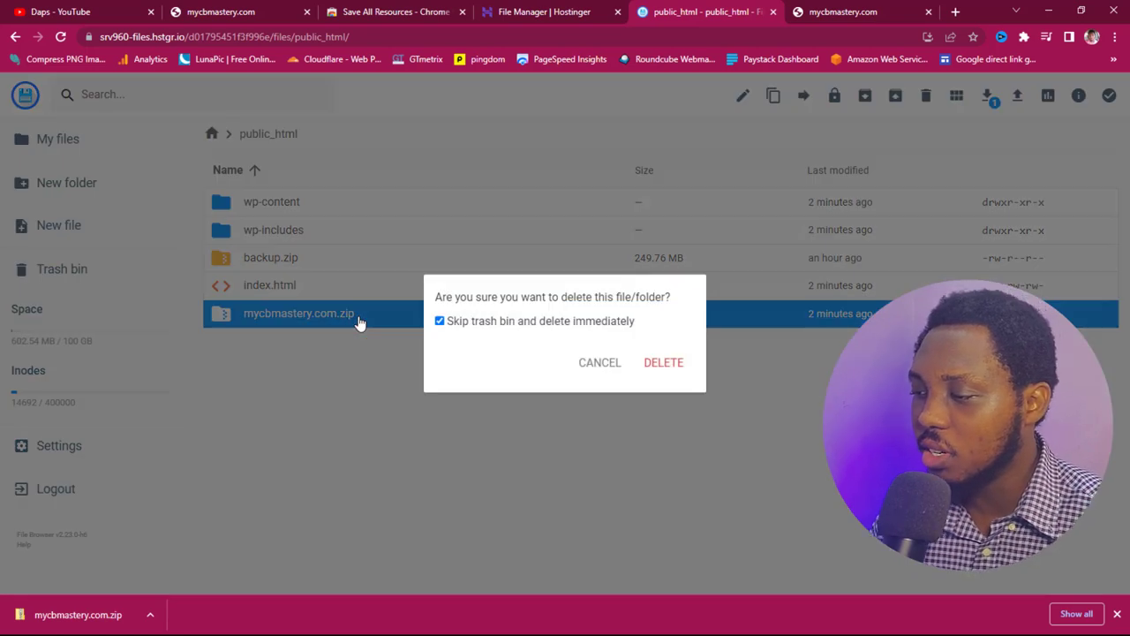
click(649, 369)
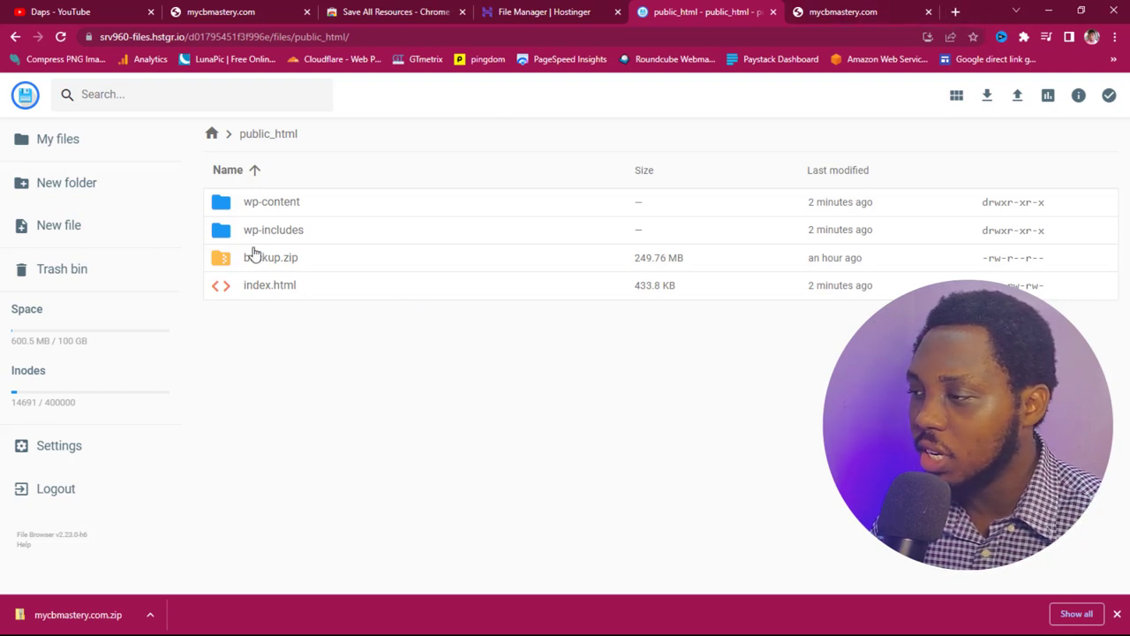
Step: Load dapsbrook.com in a new tab to check the live Urban Nest site
click(954, 12)
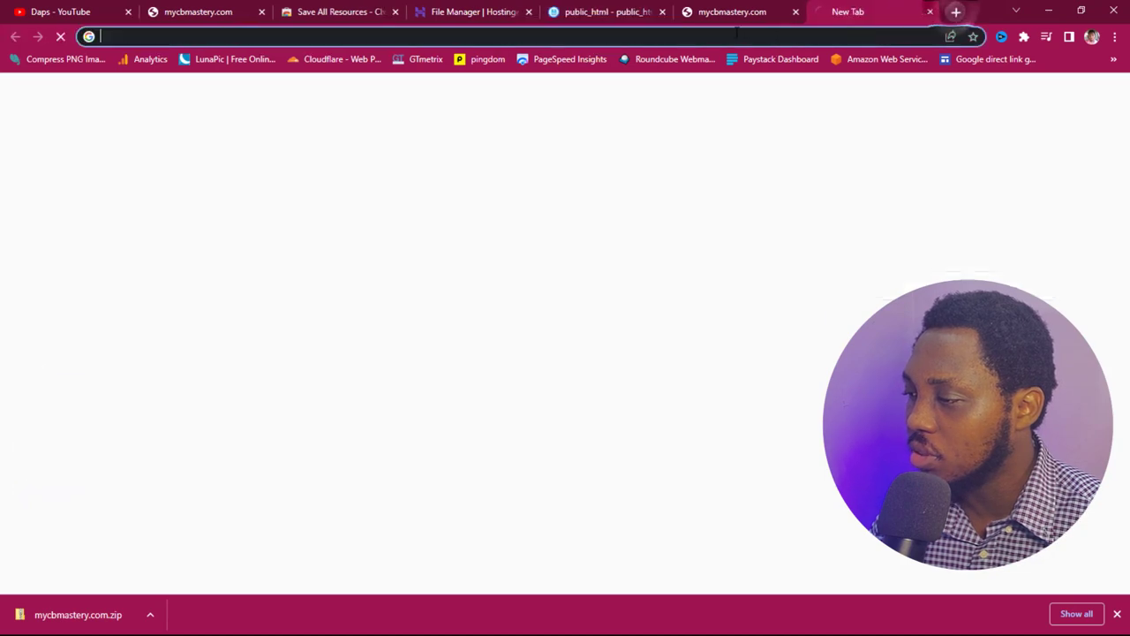
text(dapsbrook.com)
key(Return)
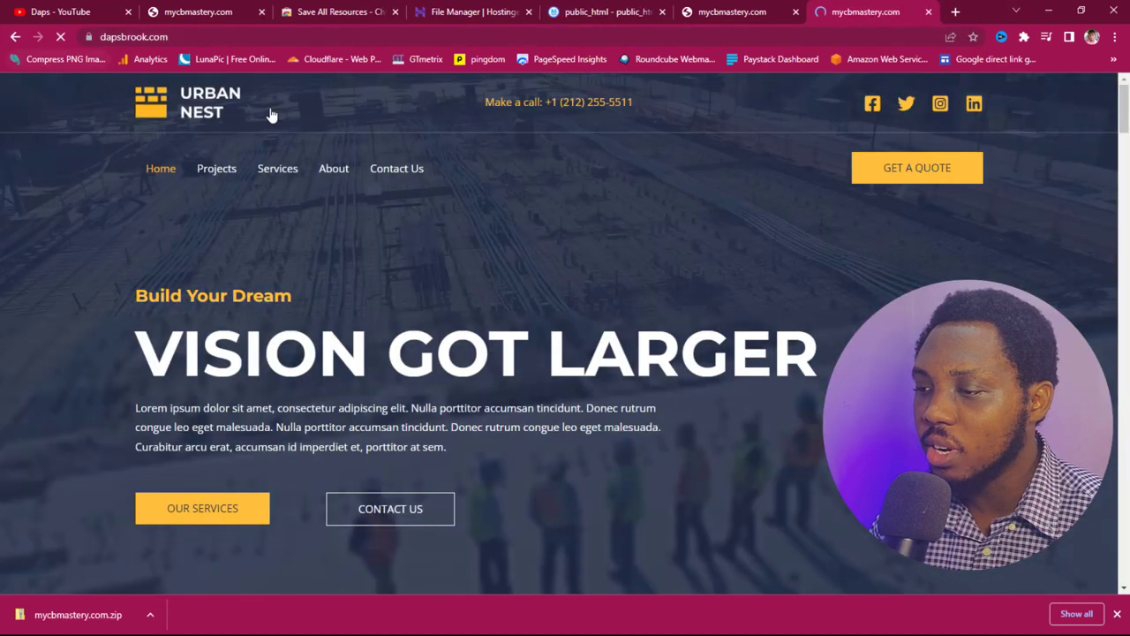